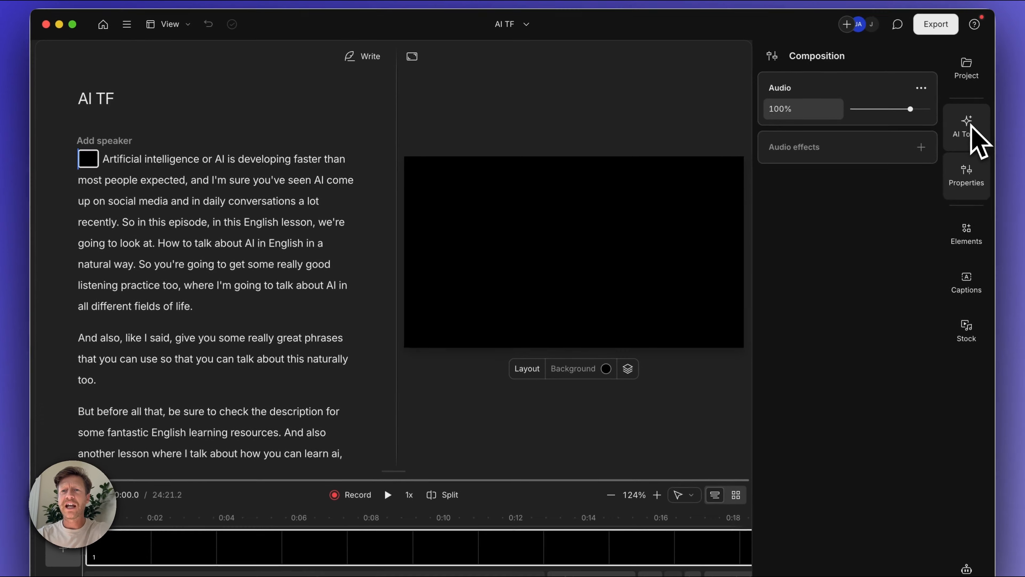
Apply the Studio Sound audio effect to the script.
{"action": "left_click", "coordinate": [933, 121]}
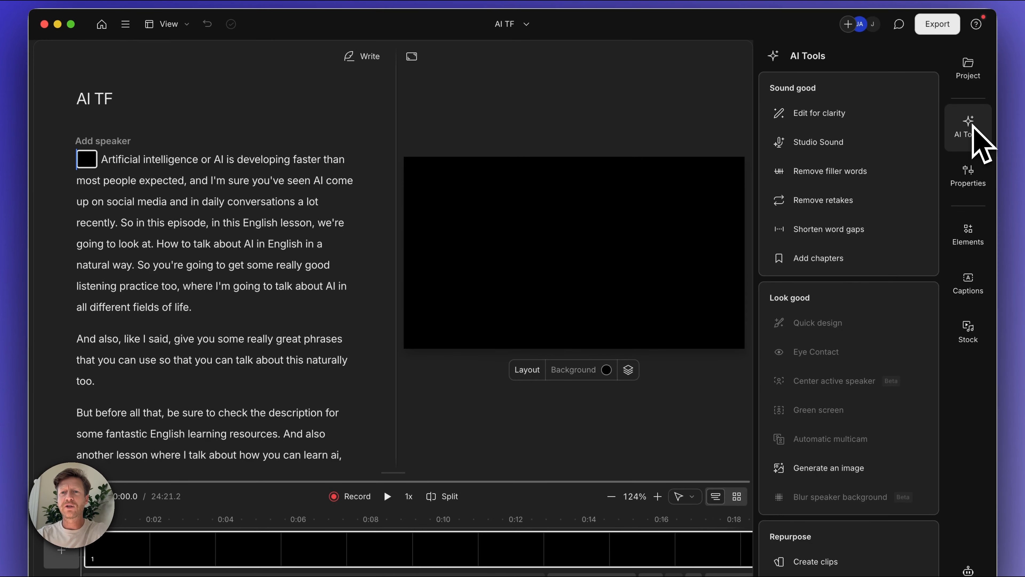
{"action": "left_click", "coordinate": [823, 142]}
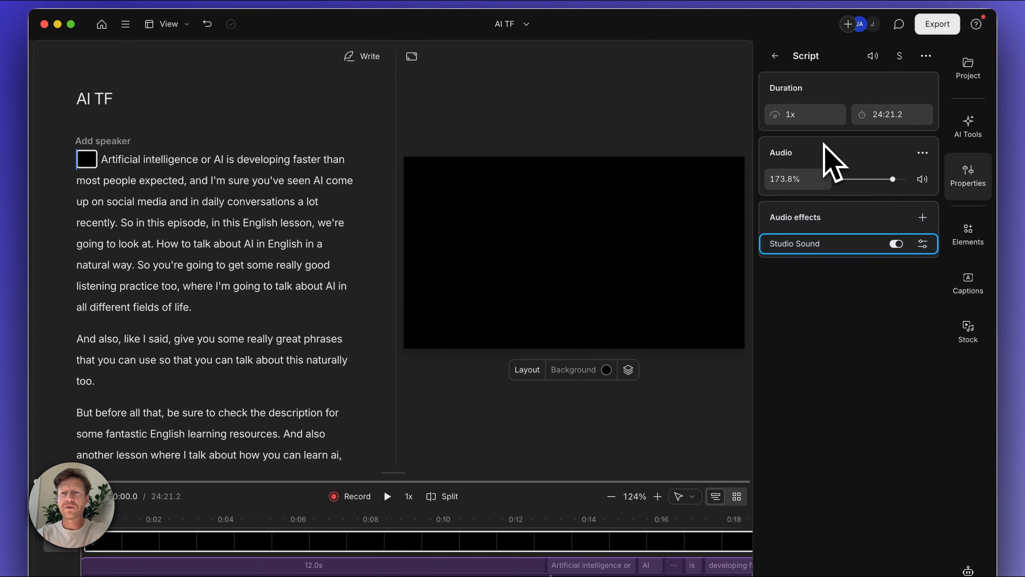
{"action": "left_click", "coordinate": [896, 244]}
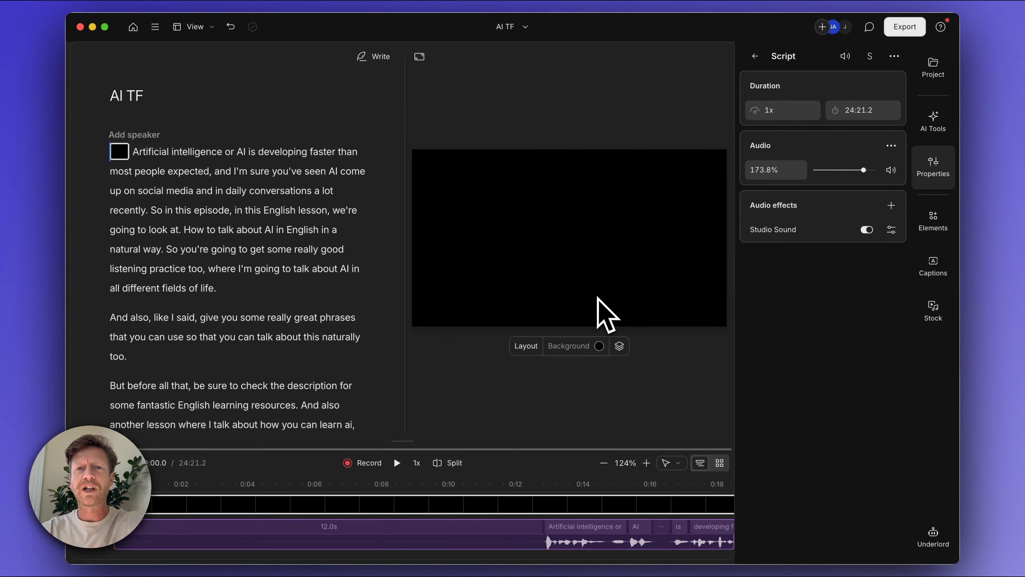
Find all filler words in the composition and step through the matches in the script.
{"action": "left_click", "coordinate": [933, 121]}
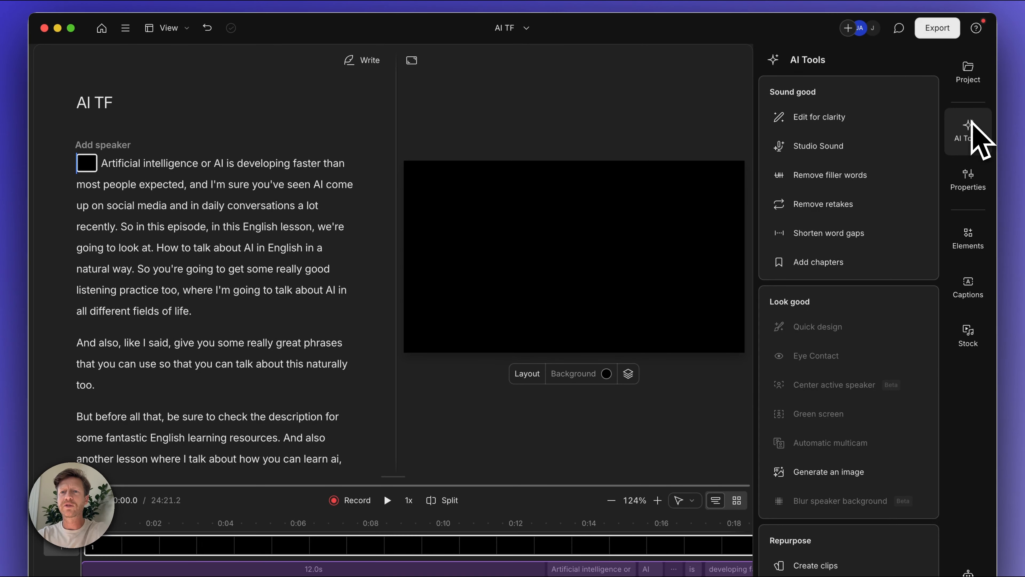
{"action": "left_click", "coordinate": [831, 175]}
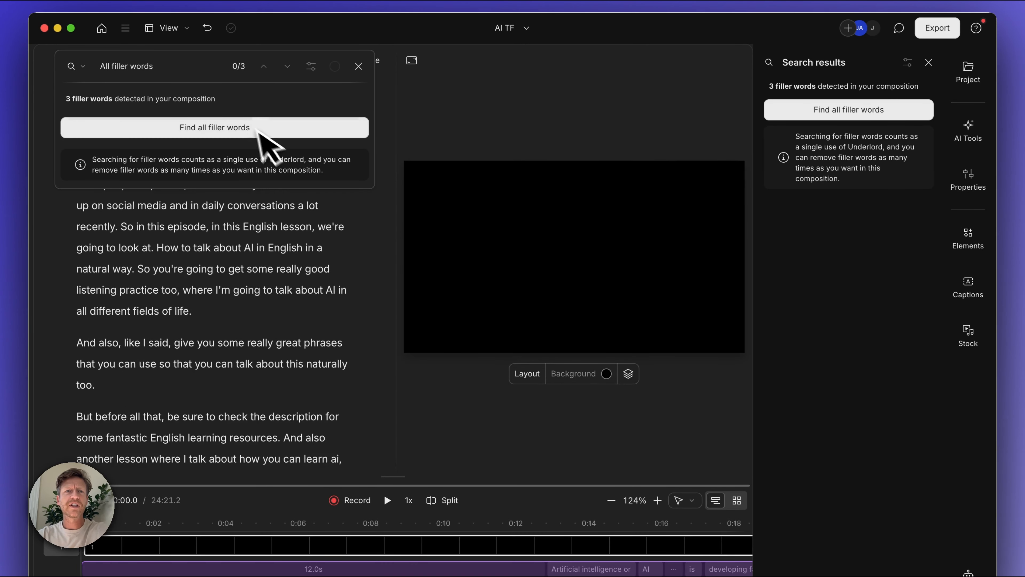
{"action": "left_click", "coordinate": [235, 133]}
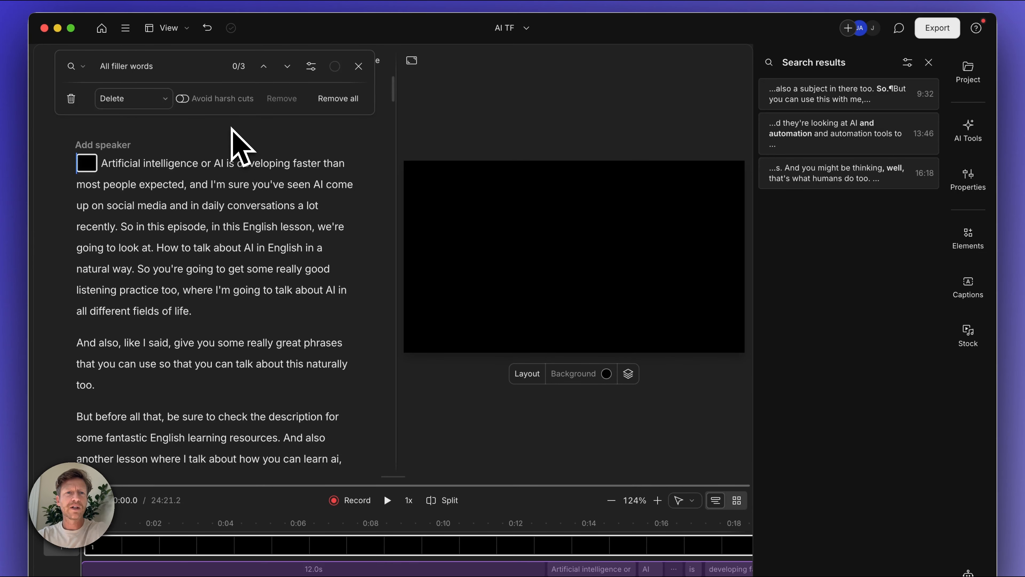
{"action": "left_click", "coordinate": [288, 68]}
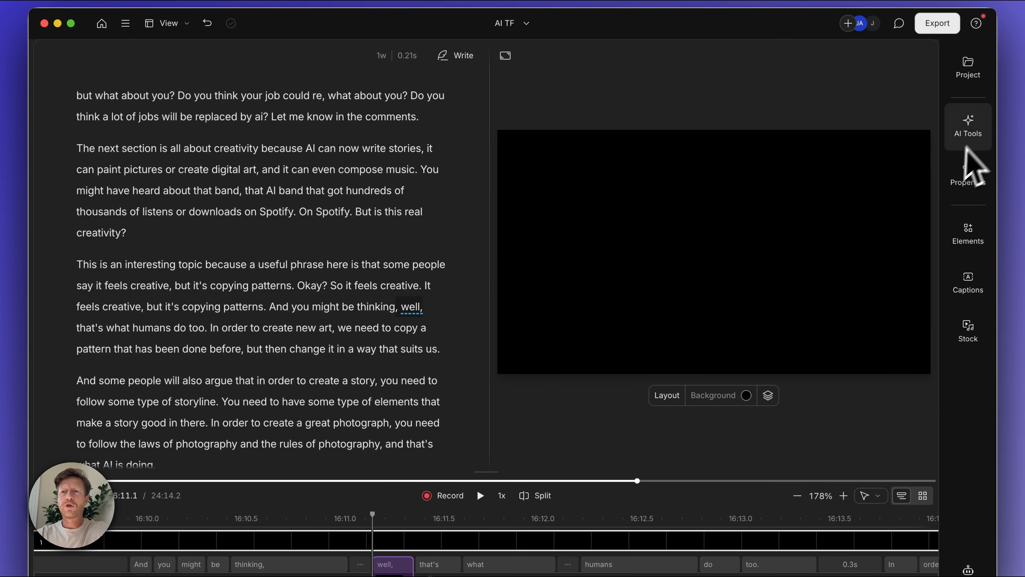
{"action": "left_click", "coordinate": [967, 147]}
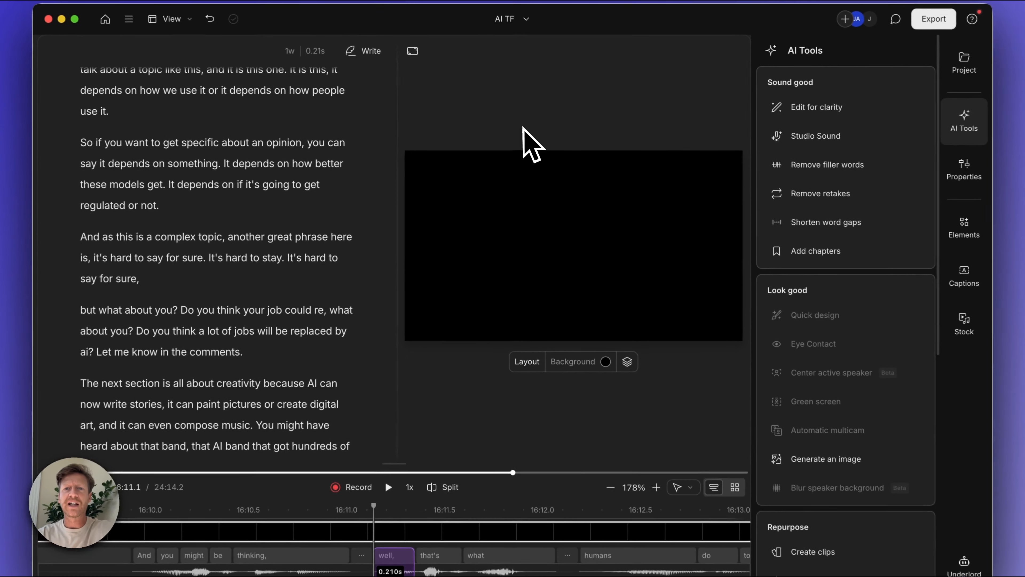
{"action": "left_click", "coordinate": [523, 128]}
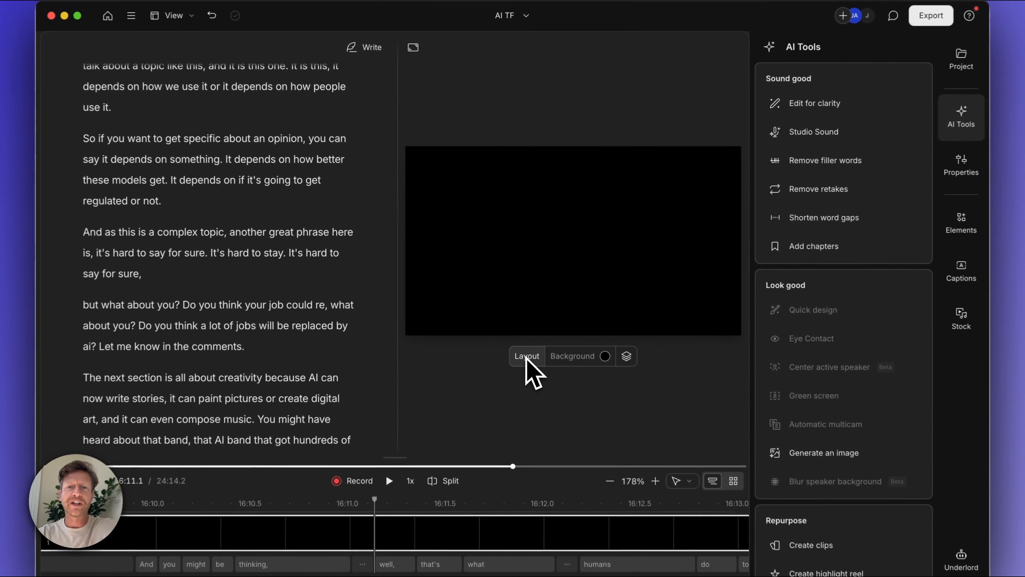
Browse the layouts of the Descript pack and open the selection of other layout packs.
{"action": "left_click", "coordinate": [527, 357]}
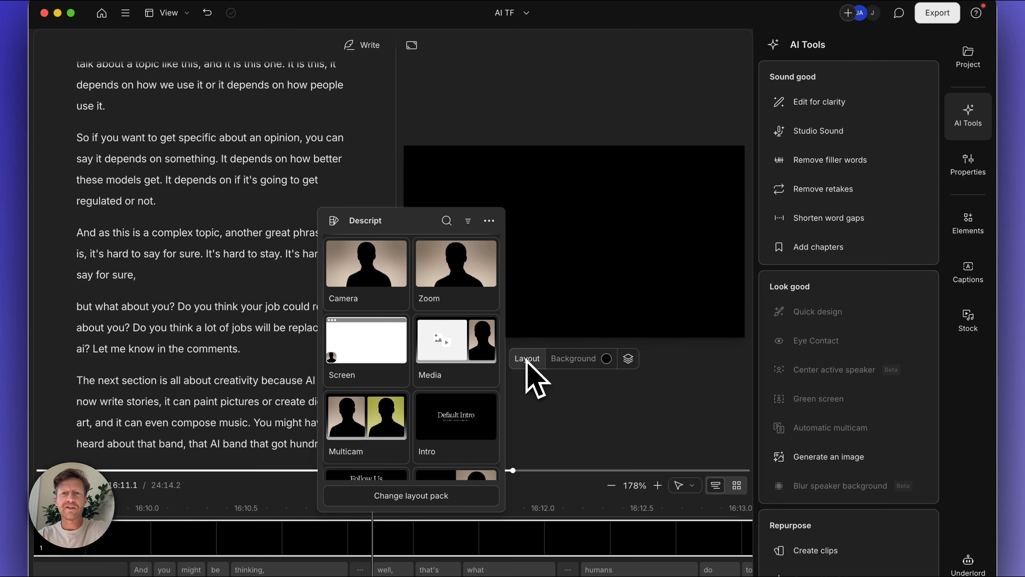
{"action": "left_click_drag", "start_coordinate": [419, 245], "coordinate": [369, 159]}
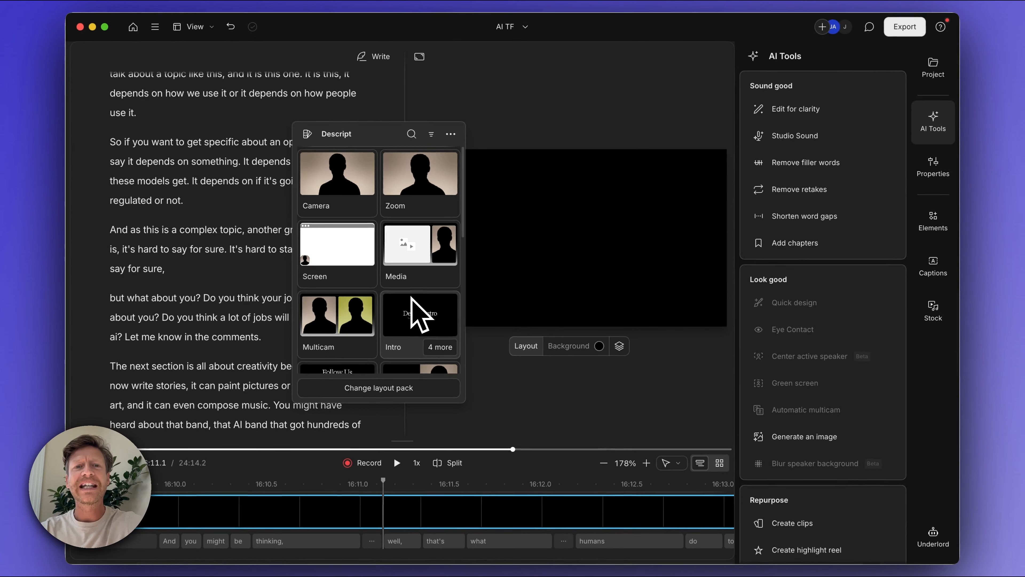
{"action": "mouse_move", "coordinate": [346, 287]}
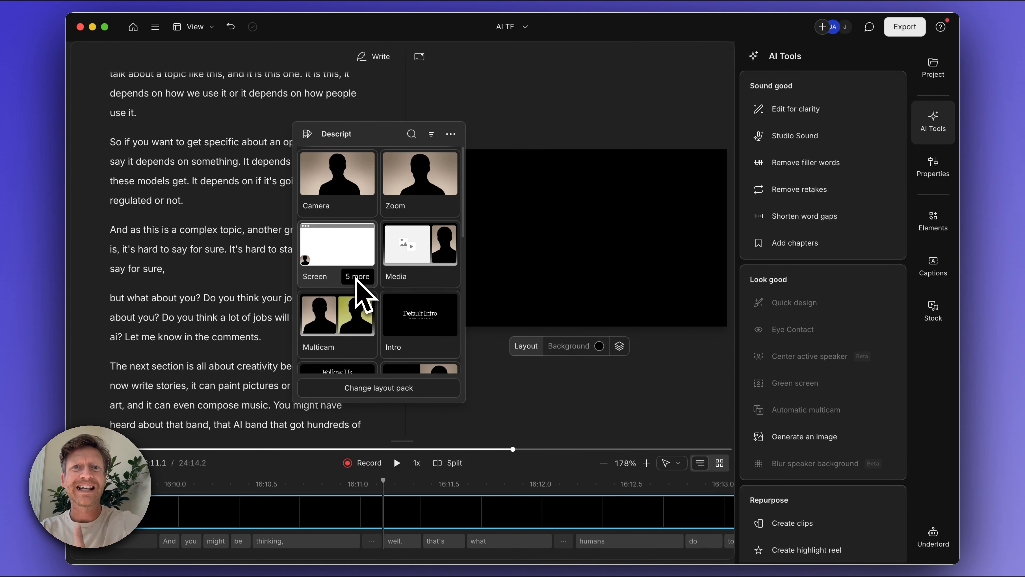
{"action": "scroll", "coordinate": [360, 293], "scroll_direction": "down", "scroll_amount": 5}
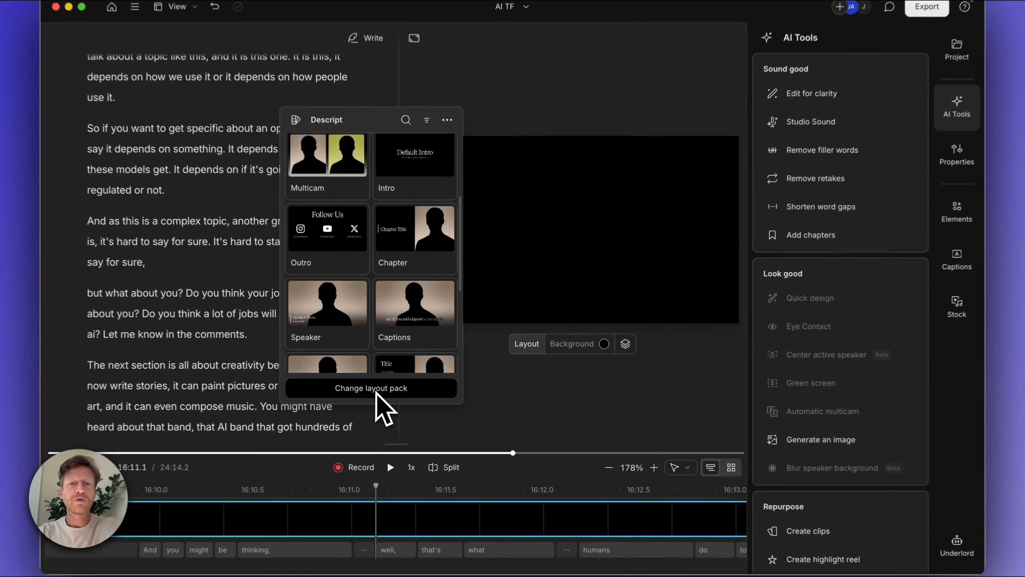
{"action": "left_click", "coordinate": [379, 388]}
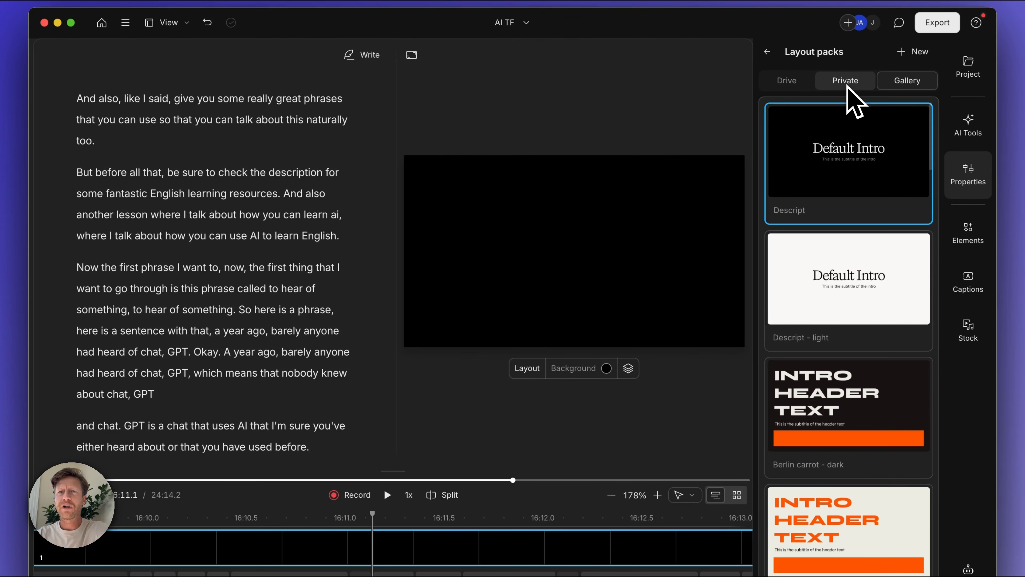
Show the private layout packs and open the layouts of the To Fluency pack.
{"action": "left_click", "coordinate": [847, 85]}
{"action": "mouse_move", "coordinate": [803, 311]}
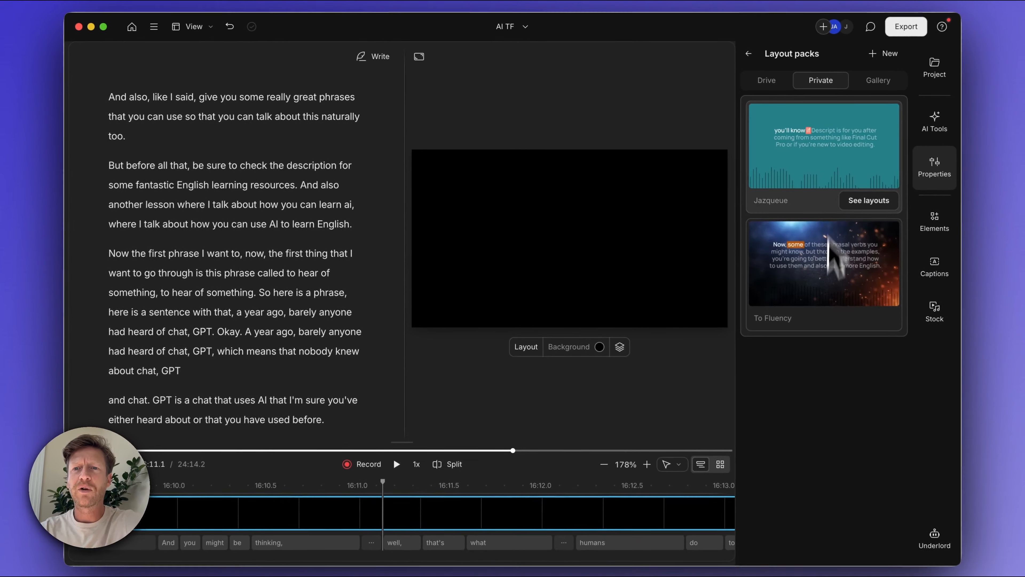
{"action": "mouse_move", "coordinate": [838, 166]}
{"action": "mouse_move", "coordinate": [805, 286]}
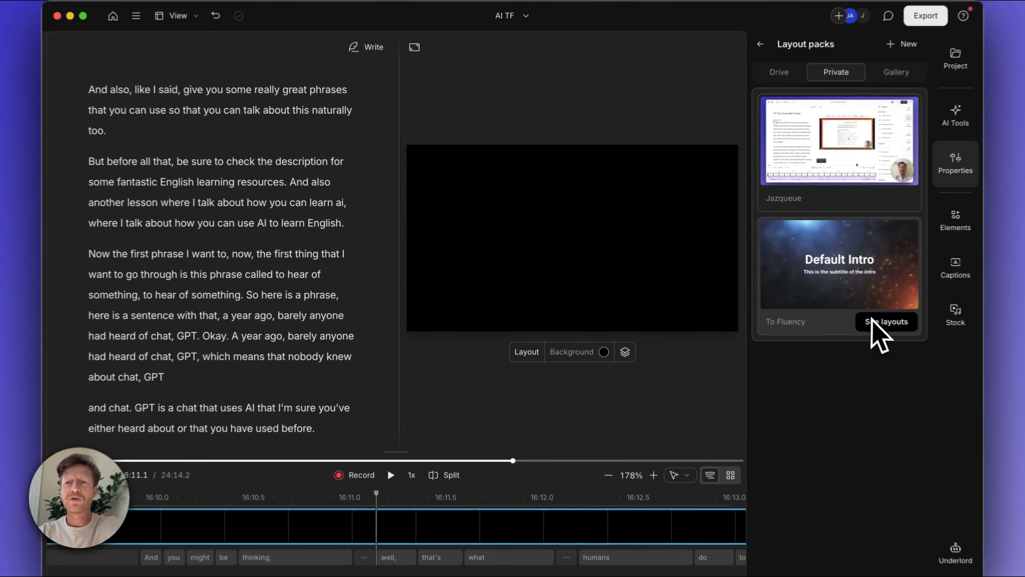
{"action": "left_click", "coordinate": [874, 322]}
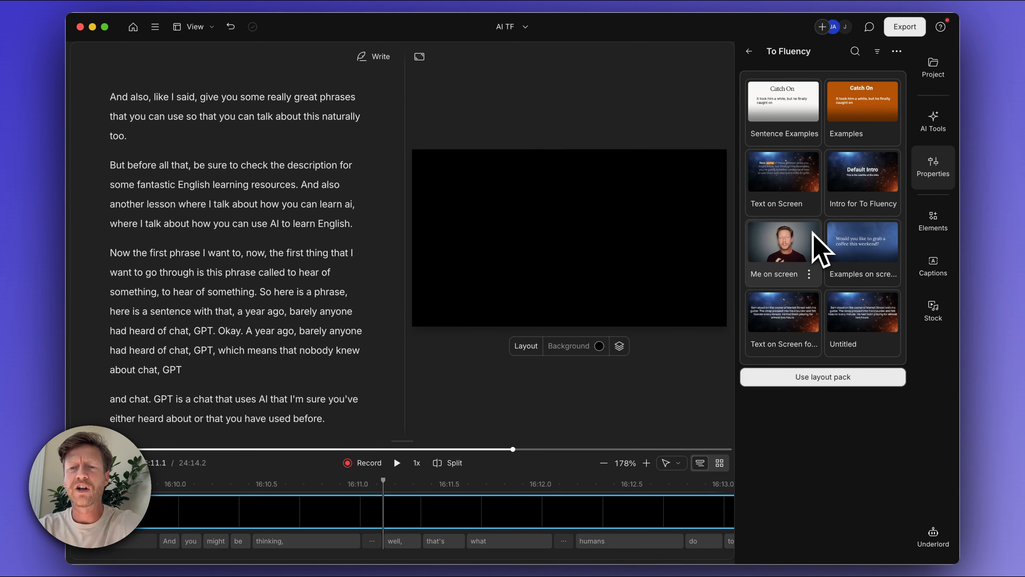
Use the To Fluency layout pack and apply its "Intro for To Fluency" layout to the first scene.
{"action": "left_click", "coordinate": [818, 246]}
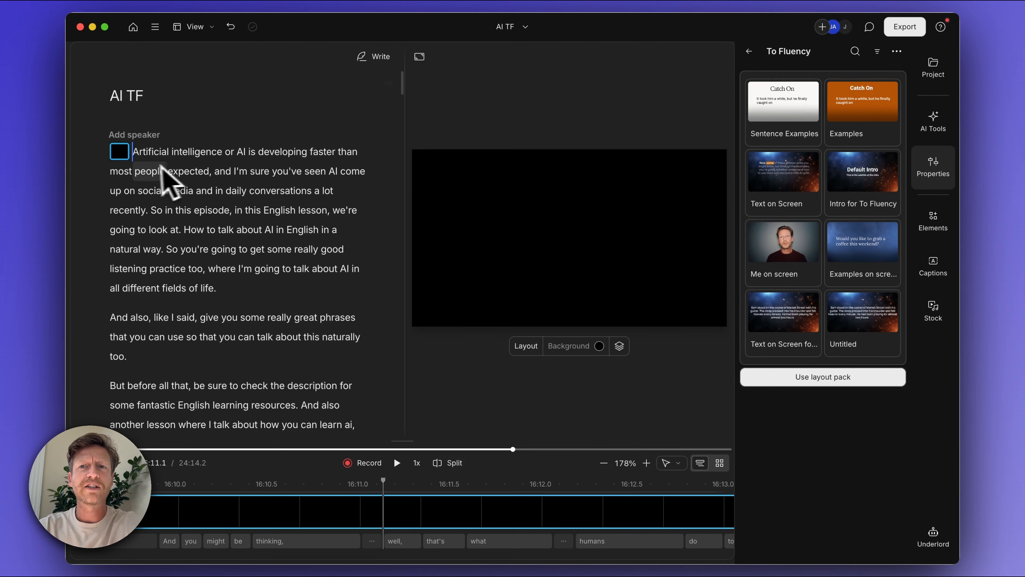
{"action": "left_click", "coordinate": [881, 195]}
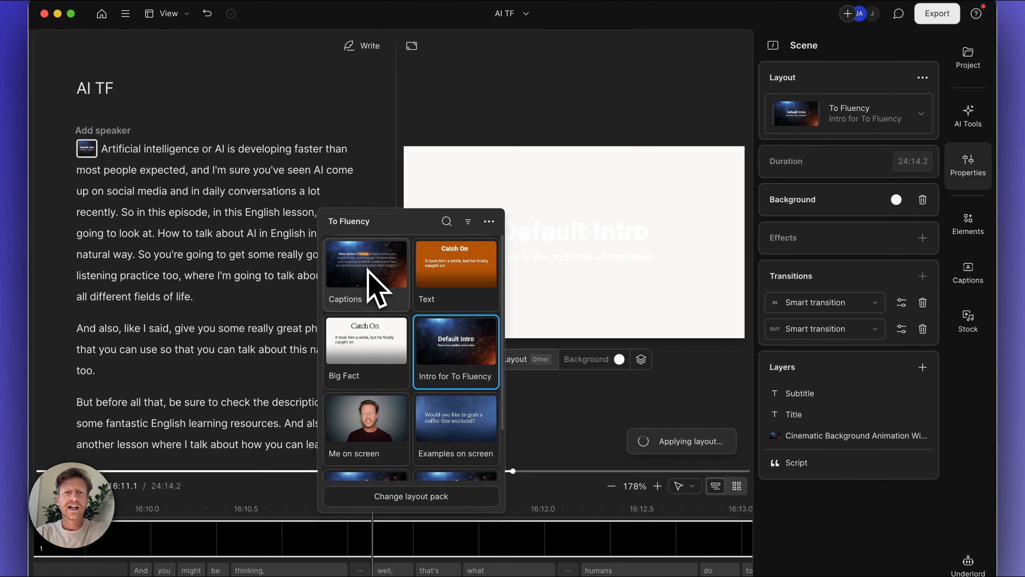
{"action": "left_click", "coordinate": [123, 170]}
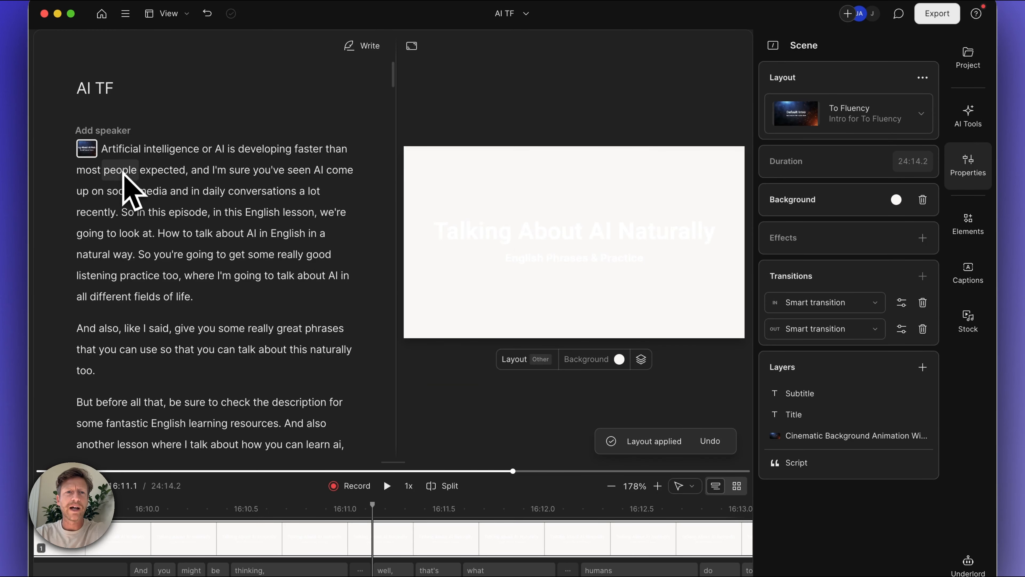
Start a new scene before "And also, like I said" and give it the "Me on screen" layout.
{"action": "left_click", "coordinate": [78, 329]}
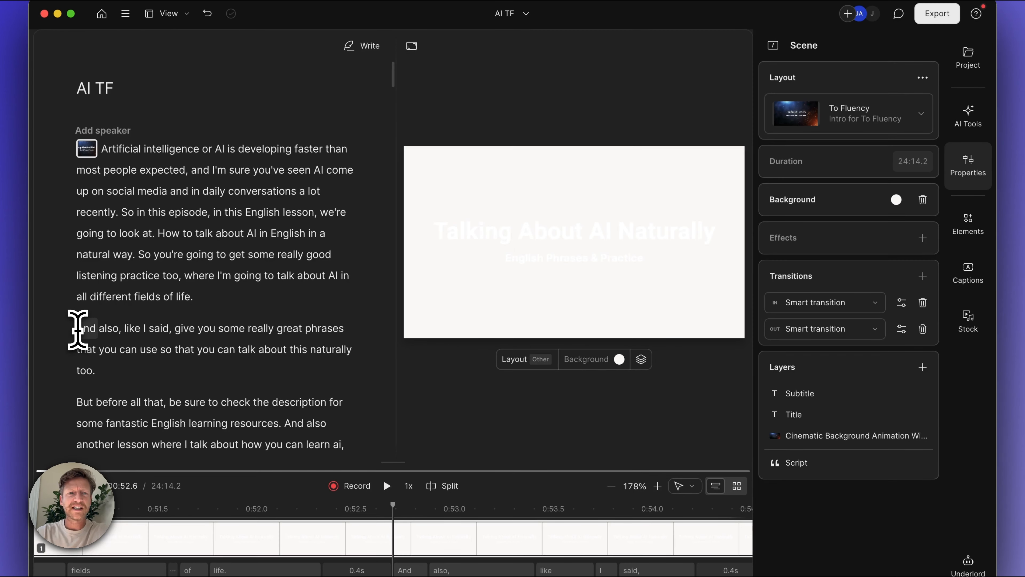
{"action": "key", "text": "slash"}
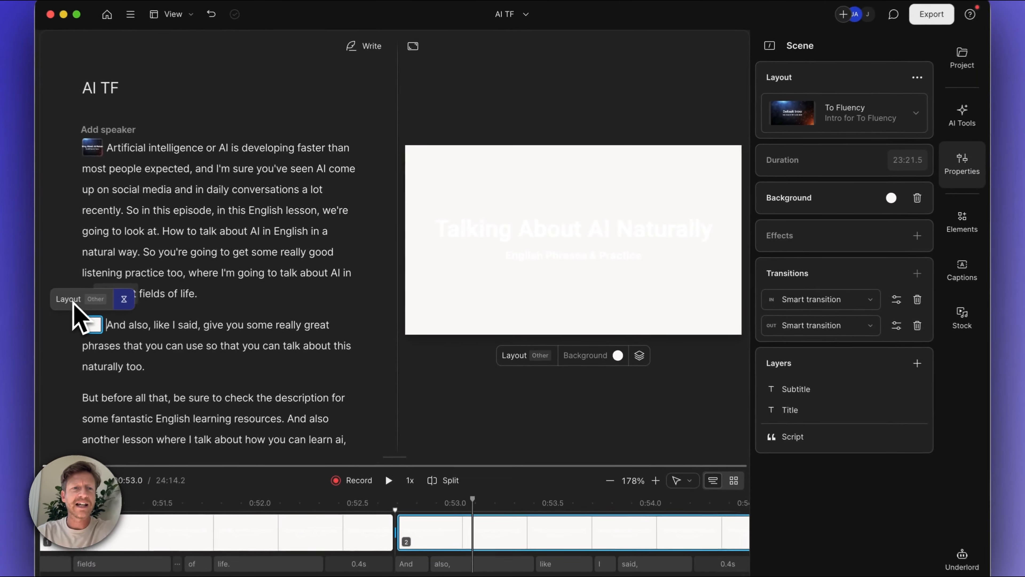
{"action": "left_click", "coordinate": [100, 293]}
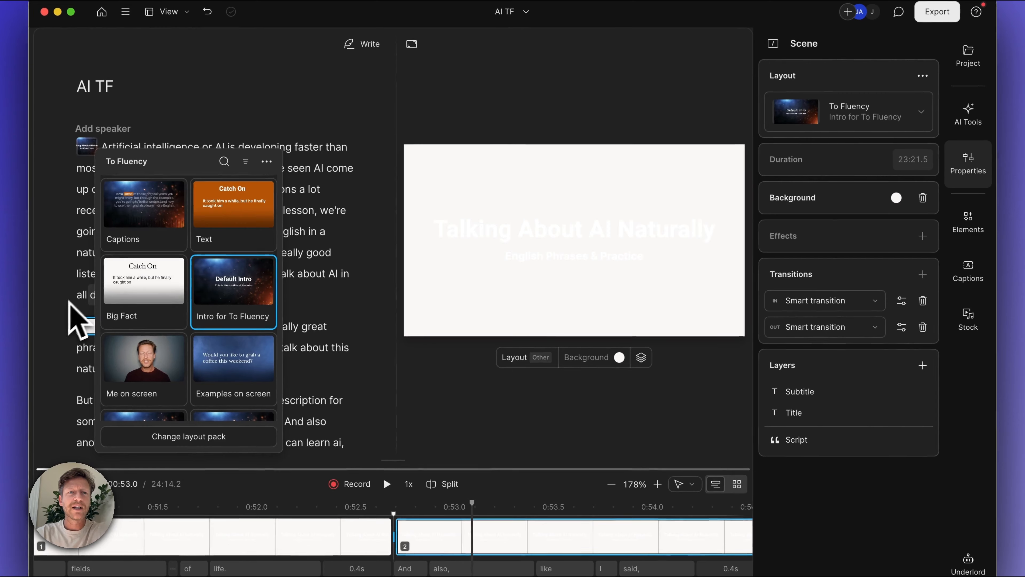
{"action": "left_click", "coordinate": [144, 376]}
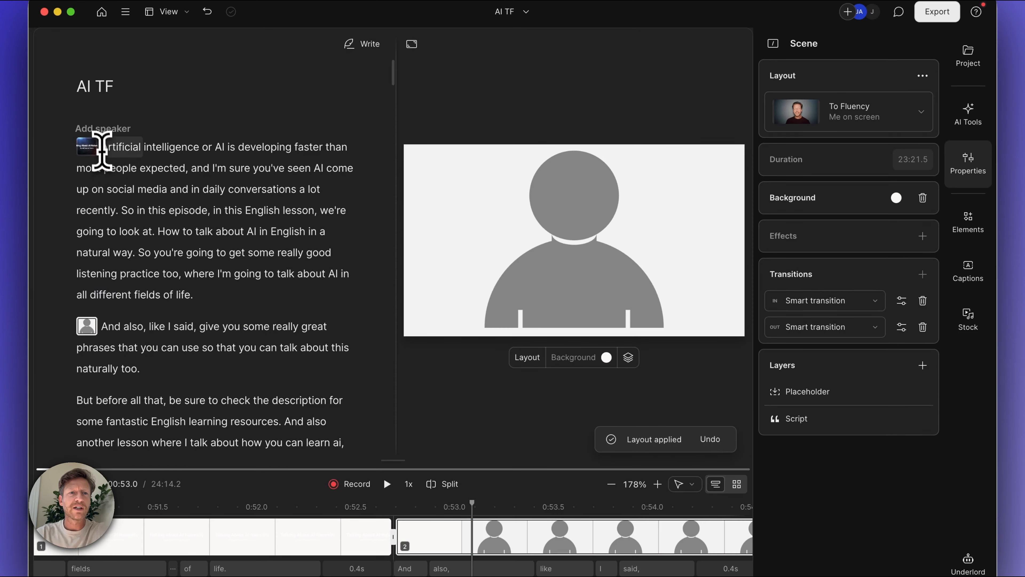
Play the intro scene from the start of the script and pause it once the title and subtitle have animated in.
{"action": "left_click", "coordinate": [101, 151]}
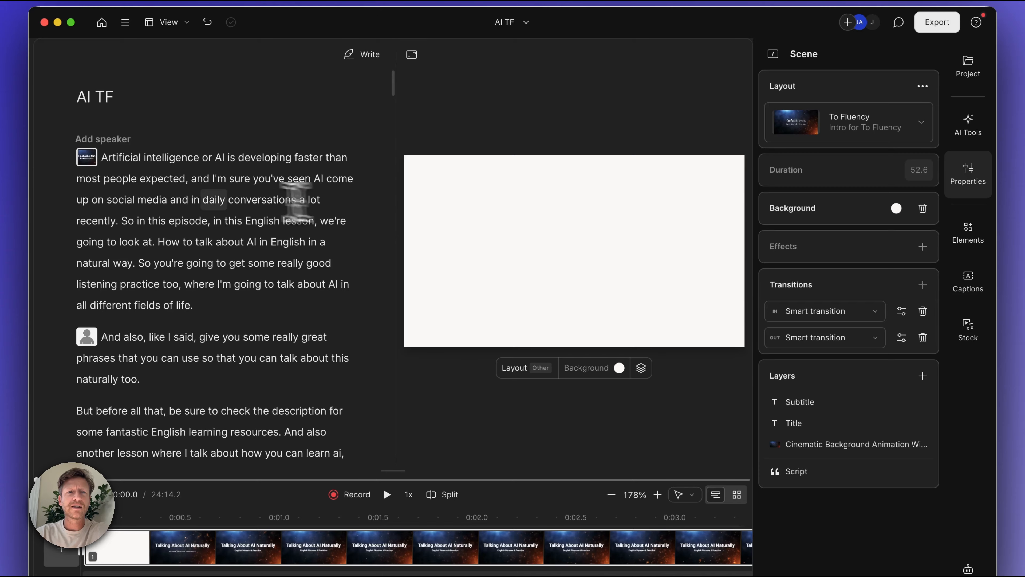
{"action": "key", "text": "space"}
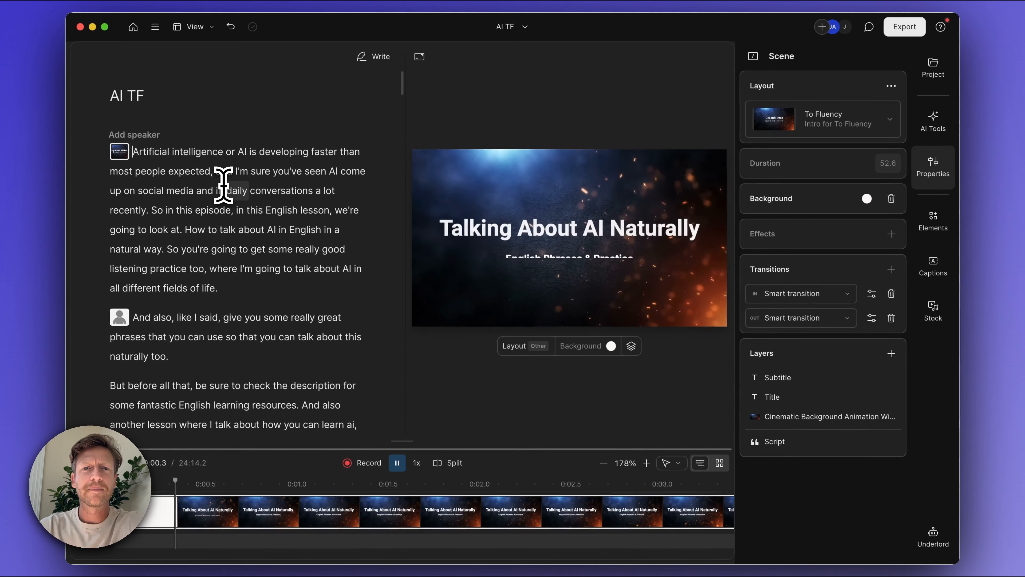
{"action": "key", "text": "space"}
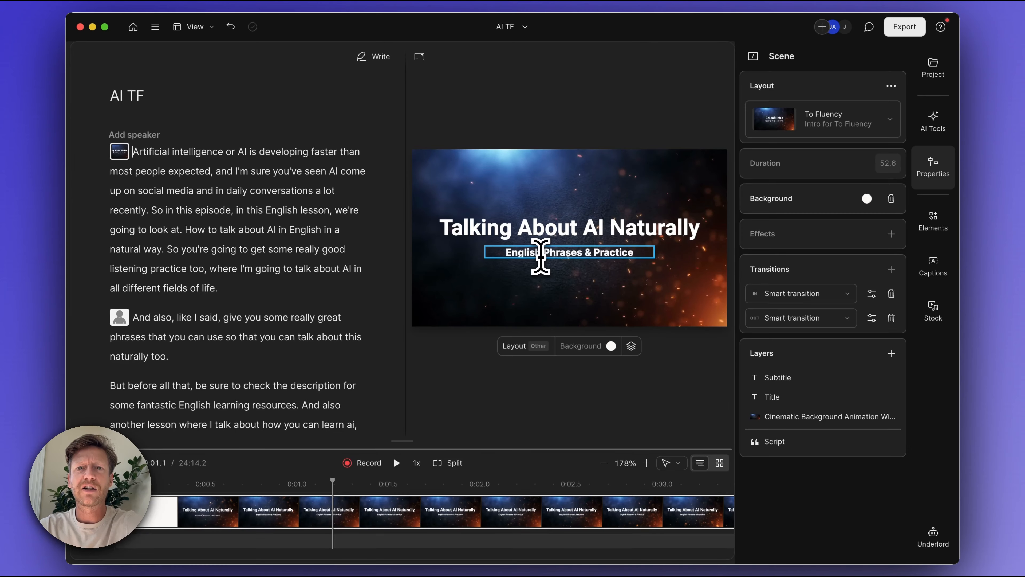
Examine the script text covered by the first scene and the properties of its Cinematic Background layer.
{"action": "left_click", "coordinate": [172, 151]}
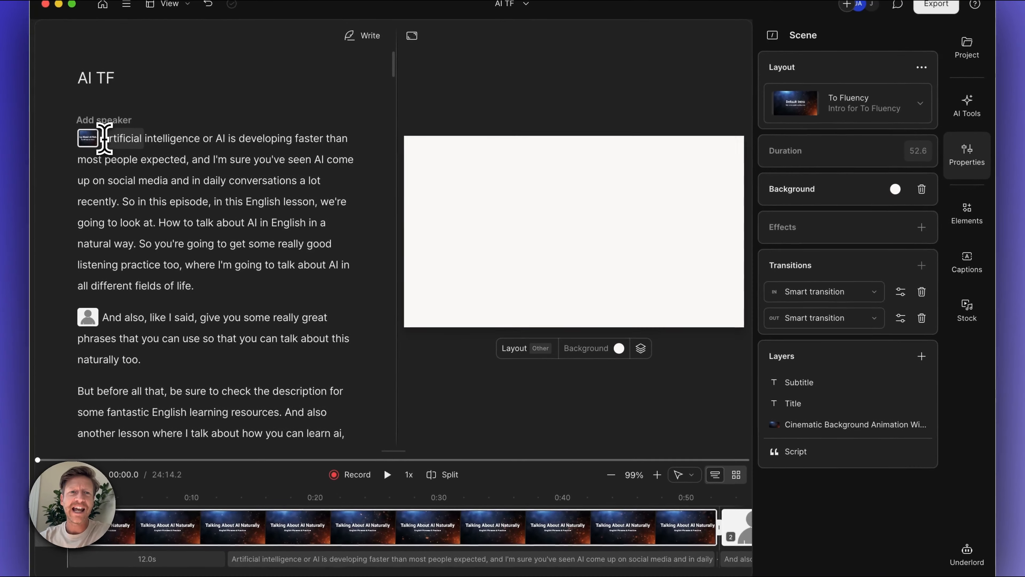
{"action": "left_click_drag", "start_coordinate": [134, 150], "coordinate": [195, 290]}
{"action": "left_click", "coordinate": [187, 234]}
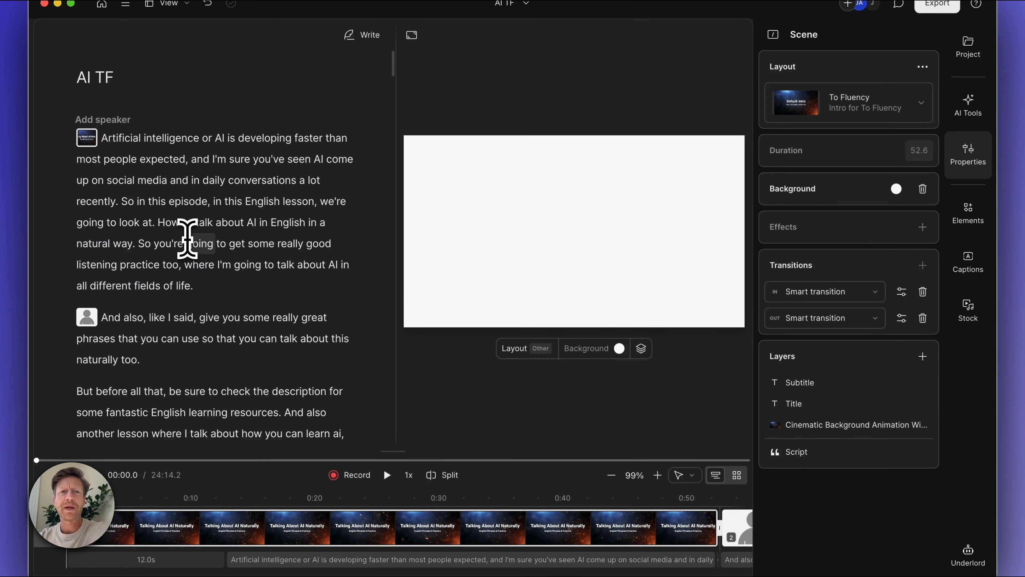
{"action": "left_click", "coordinate": [180, 159]}
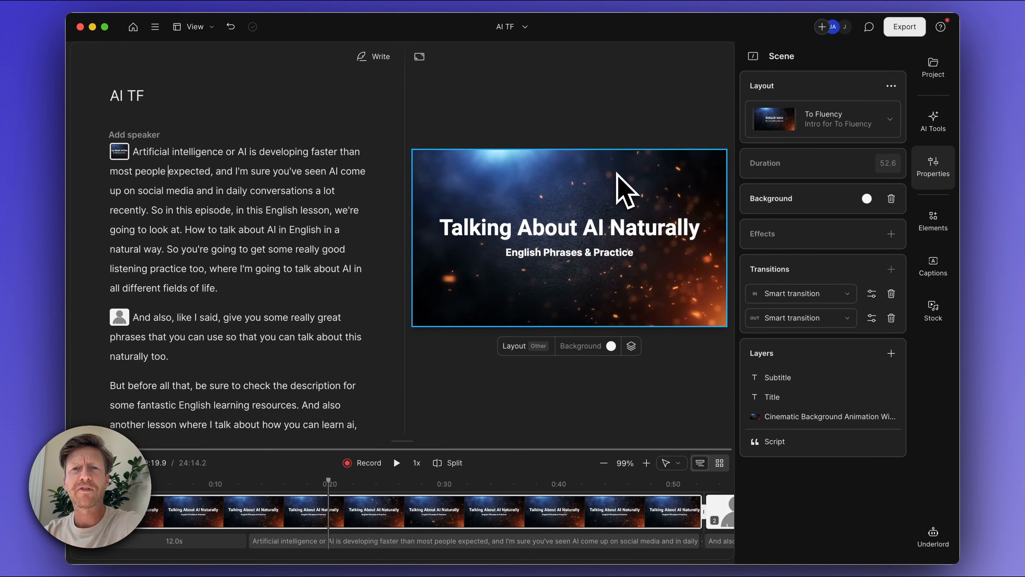
{"action": "left_click", "coordinate": [625, 190]}
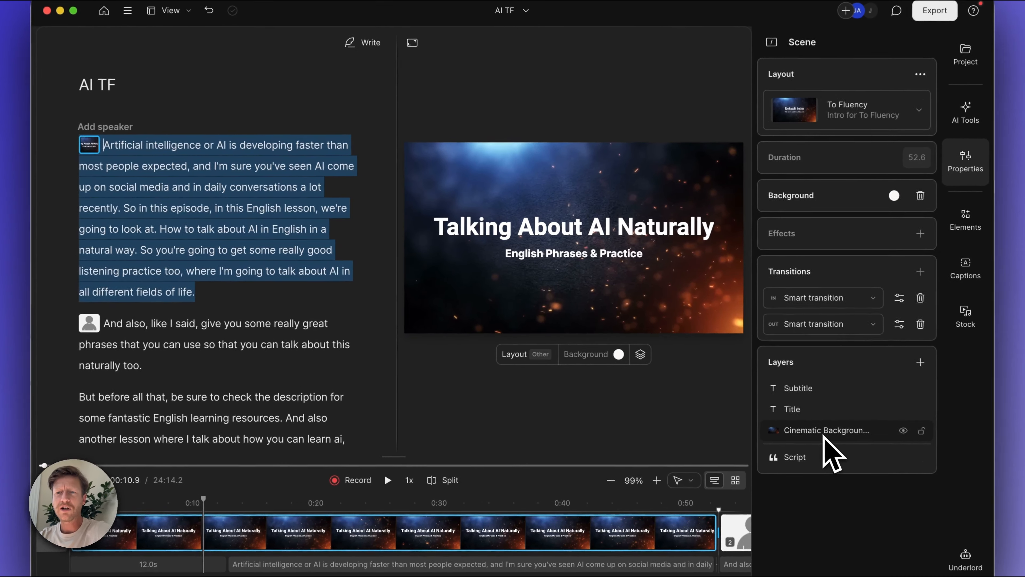
{"action": "left_click", "coordinate": [802, 423]}
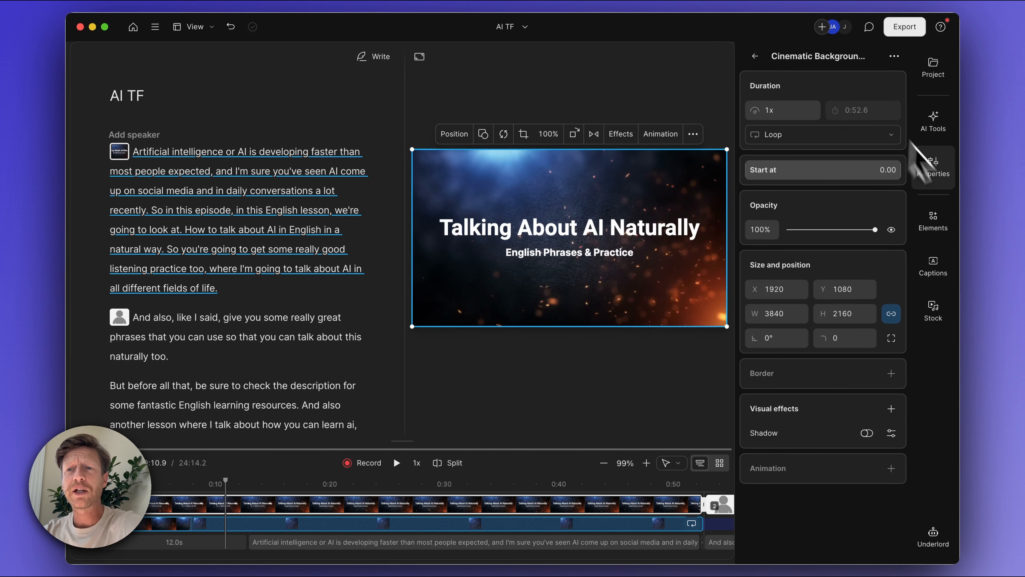
Replace the intro scene's title text with "Learn English Naturally: AI".
{"action": "double_click", "coordinate": [567, 227]}
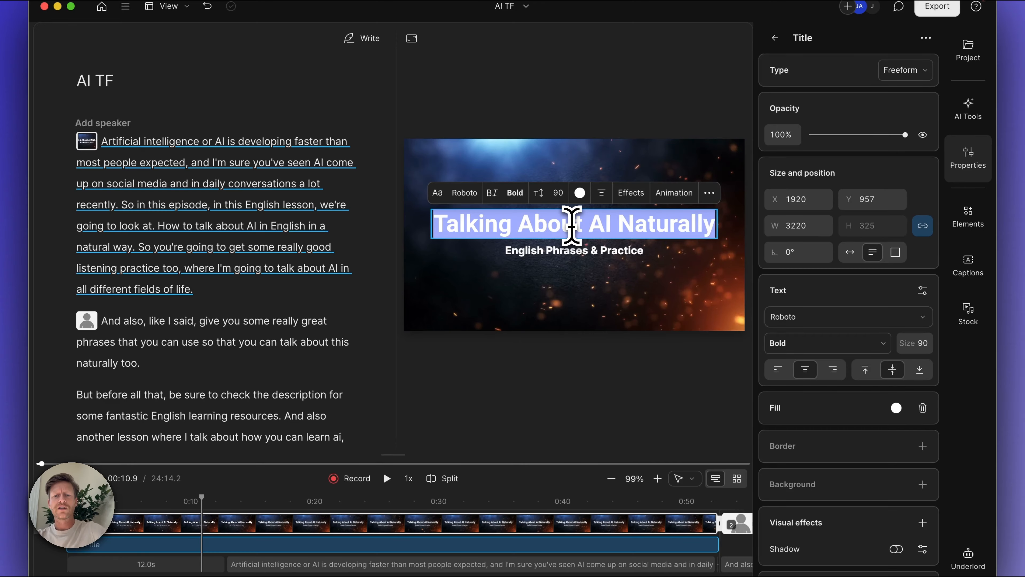
{"action": "type", "text": "Learn En"}
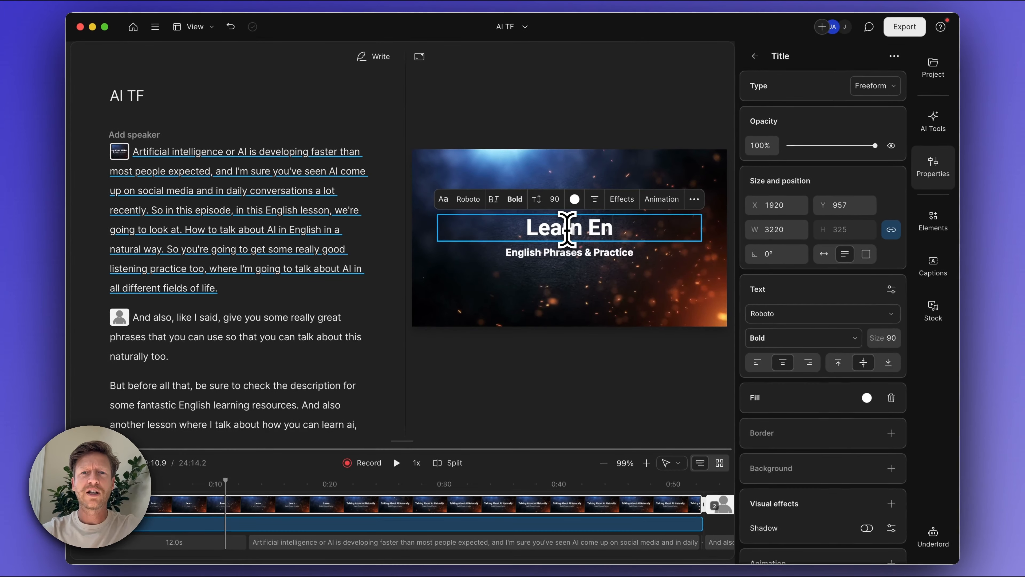
{"action": "type", "text": "glish Naturally: AI"}
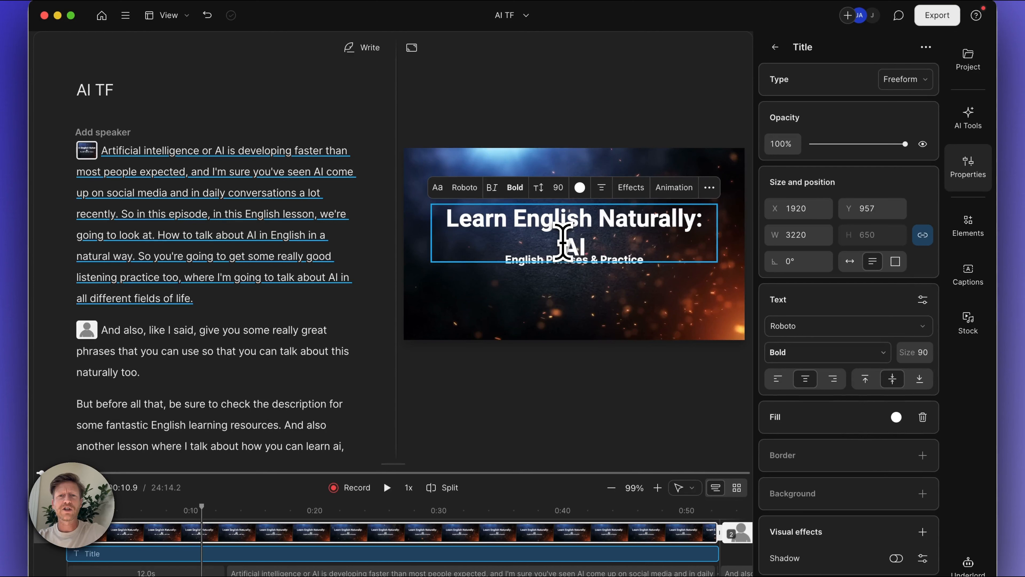
Set the intro title's font size to 86 and play back the intro scene.
{"action": "key", "text": "super+a"}
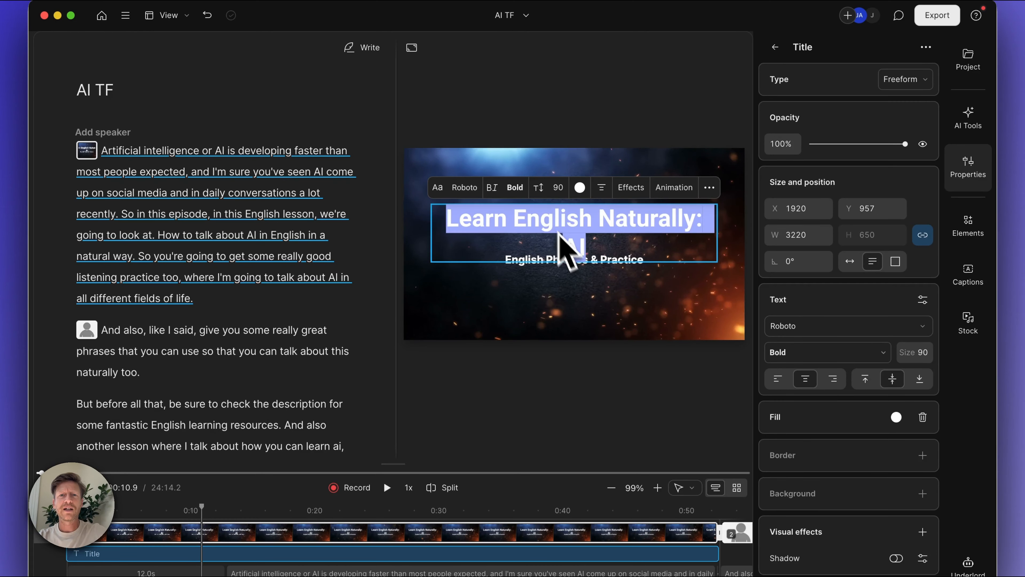
{"action": "left_click", "coordinate": [557, 188]}
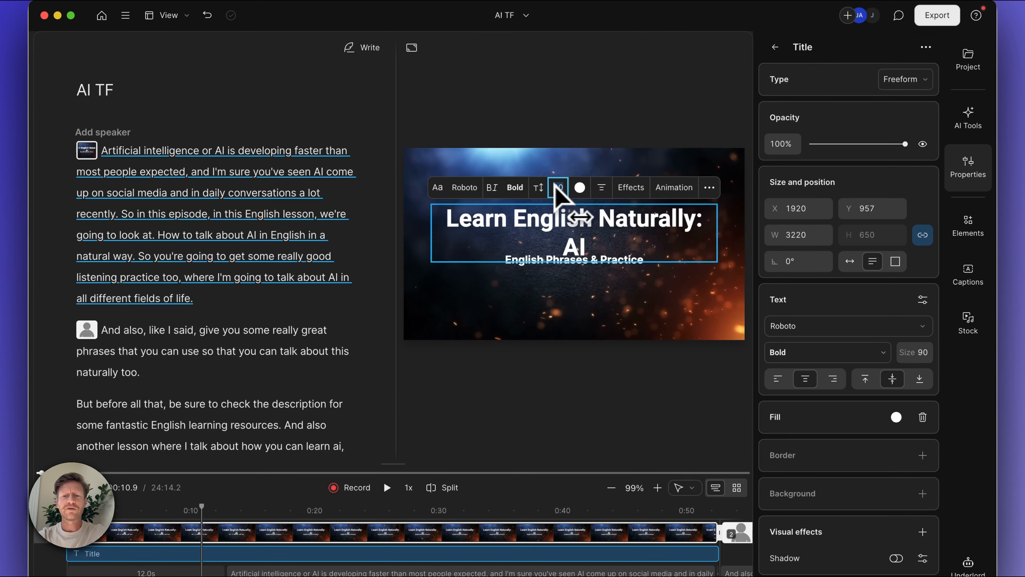
{"action": "type", "text": "86"}
{"action": "key", "text": "Return"}
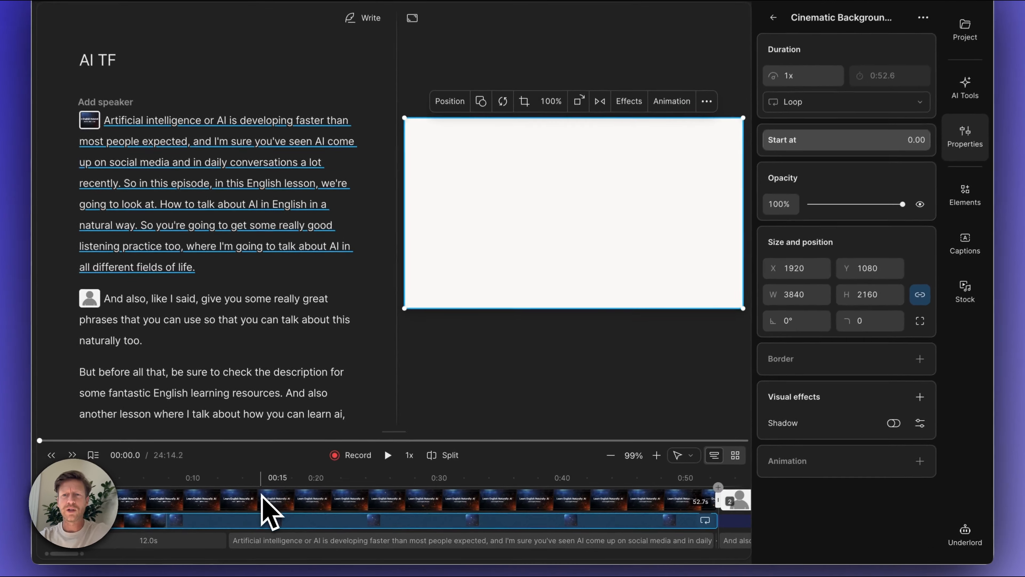
{"action": "left_click", "coordinate": [260, 495]}
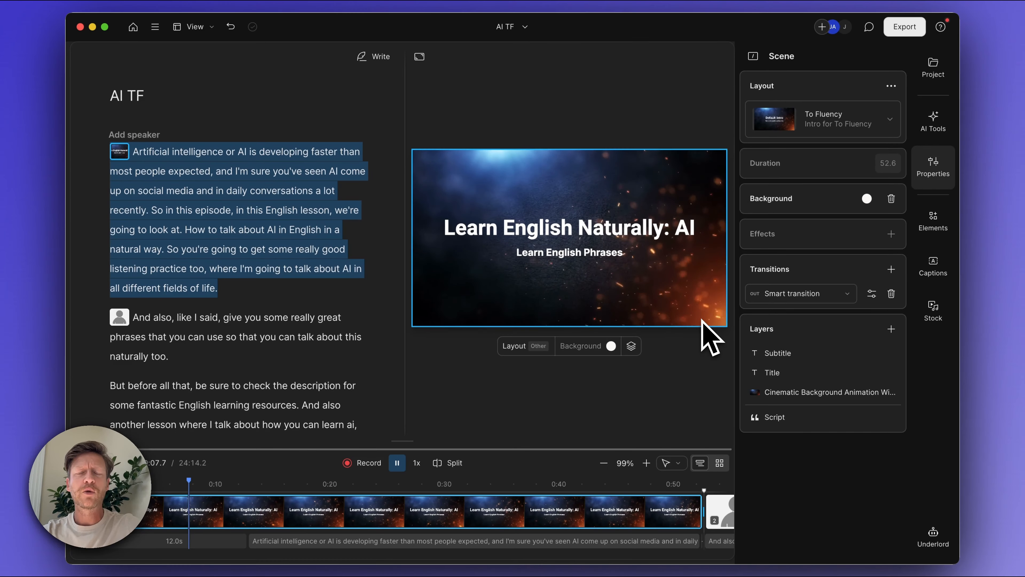
{"action": "key", "text": "space"}
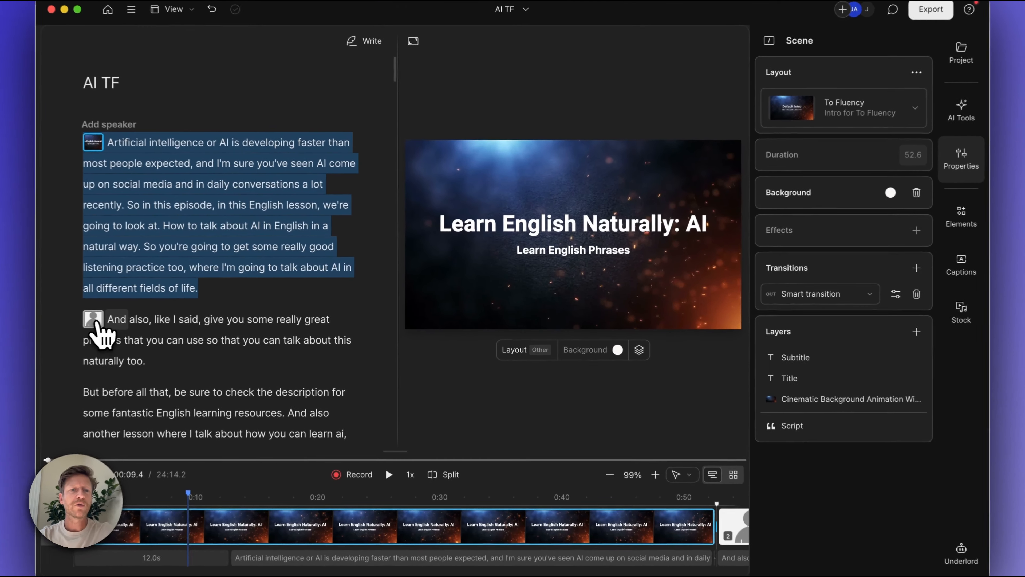
Change the layout of the scene starting at "And also, like I said" to Captions.
{"action": "left_click", "coordinate": [120, 319]}
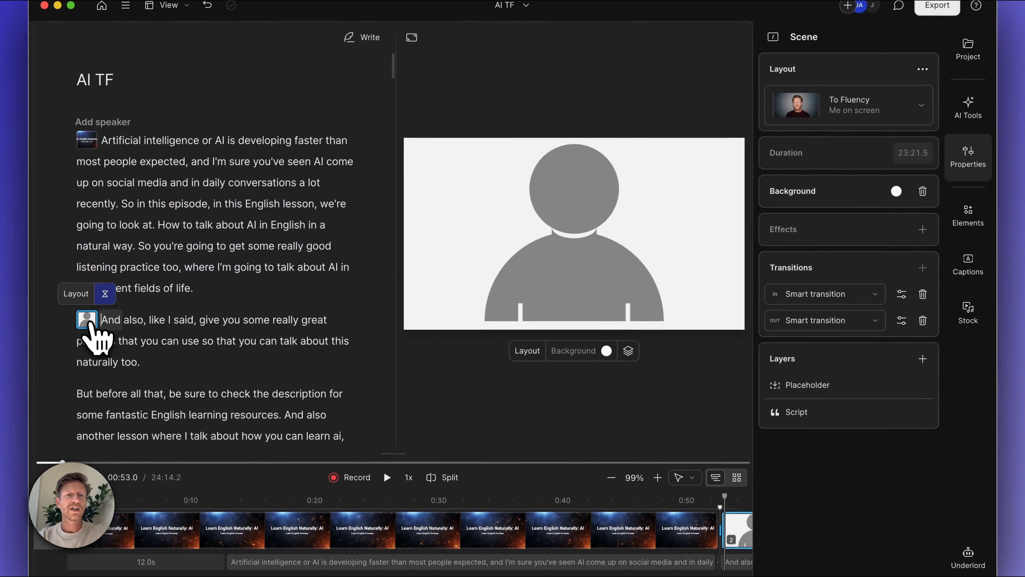
{"action": "left_click", "coordinate": [80, 299]}
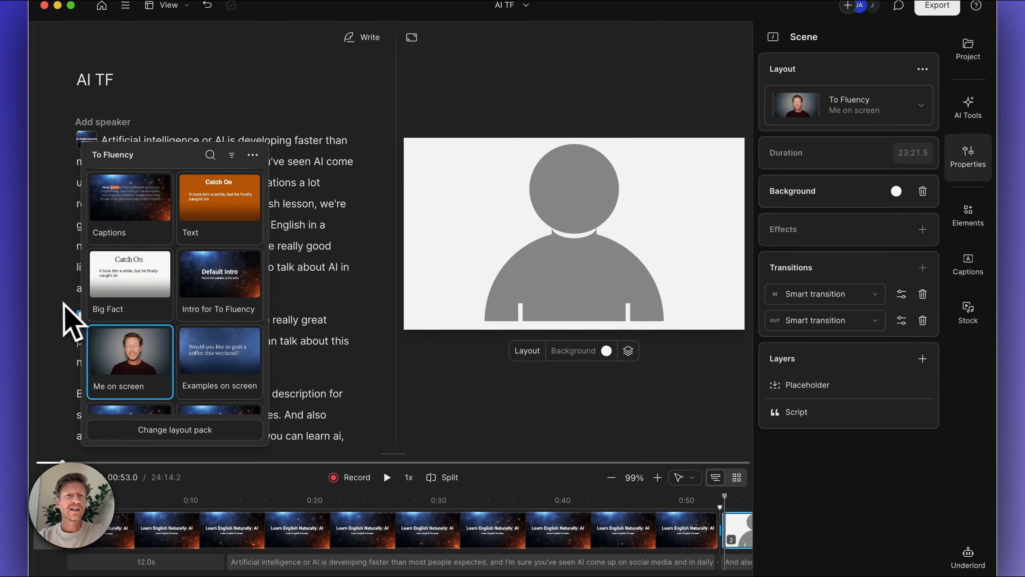
{"action": "left_click", "coordinate": [123, 205]}
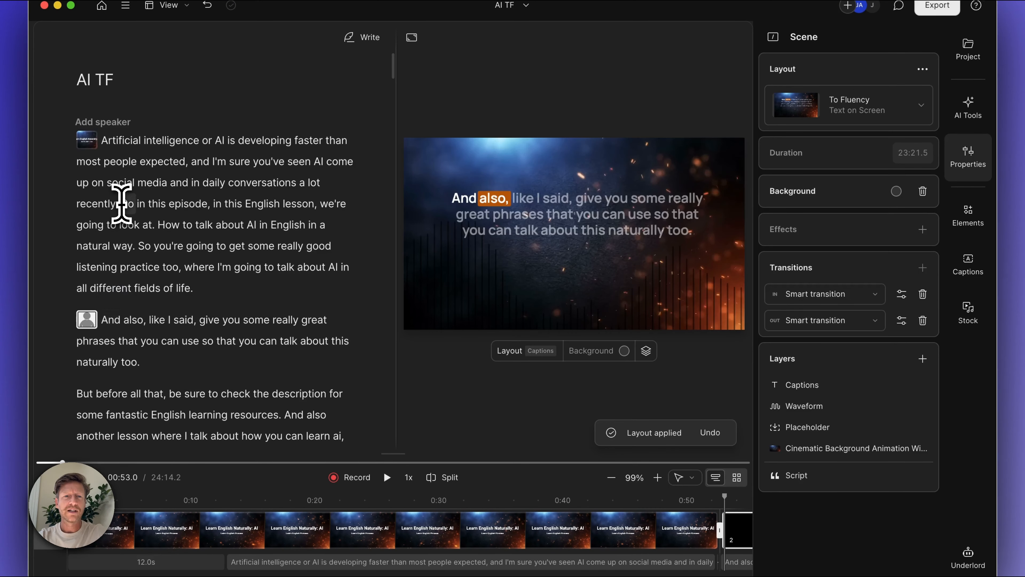
Preview the on-screen captions at several words of the second scene's opening sentence.
{"action": "left_click", "coordinate": [101, 321]}
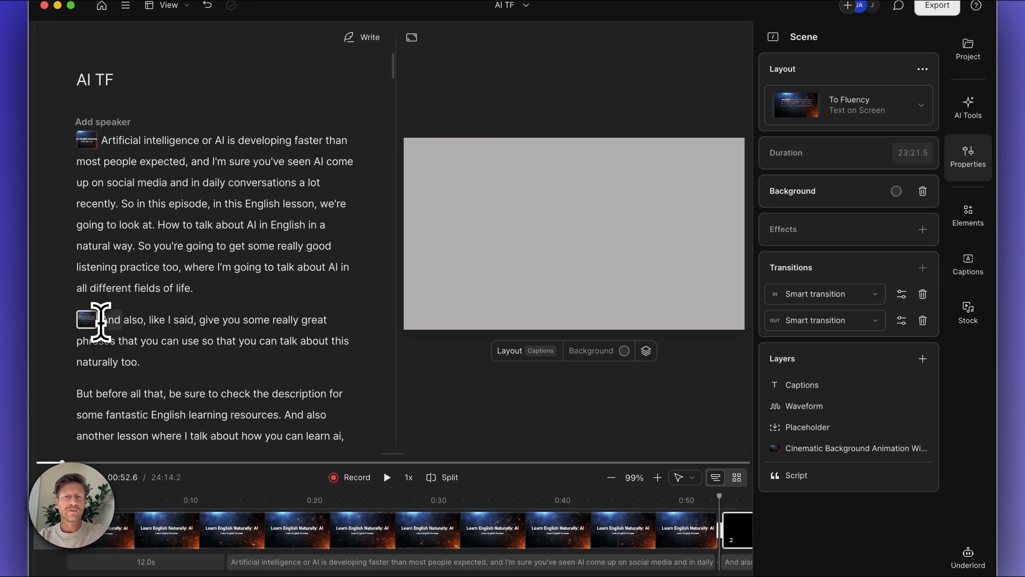
{"action": "left_click", "coordinate": [139, 320]}
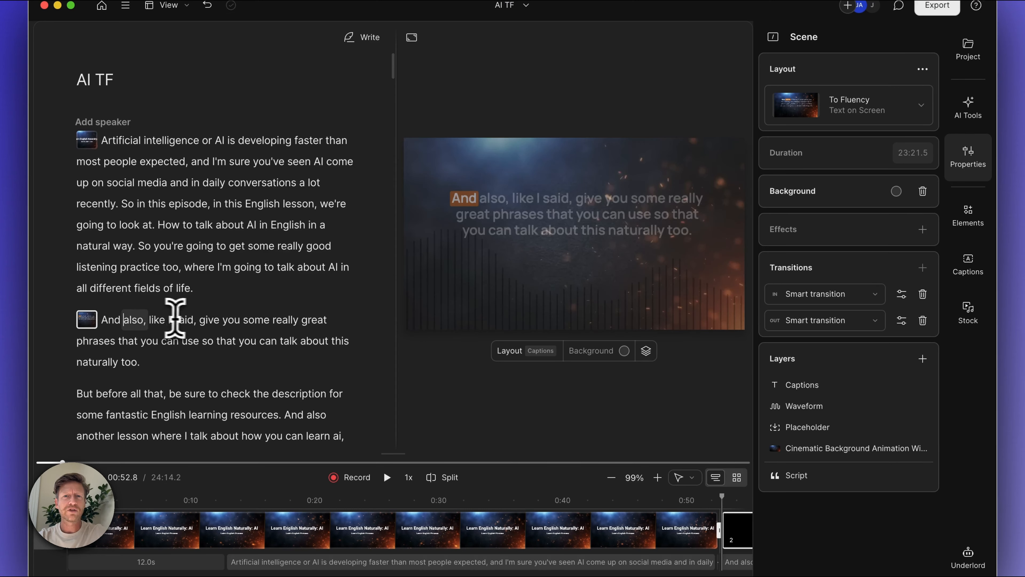
{"action": "left_click", "coordinate": [186, 319]}
{"action": "left_click", "coordinate": [210, 319]}
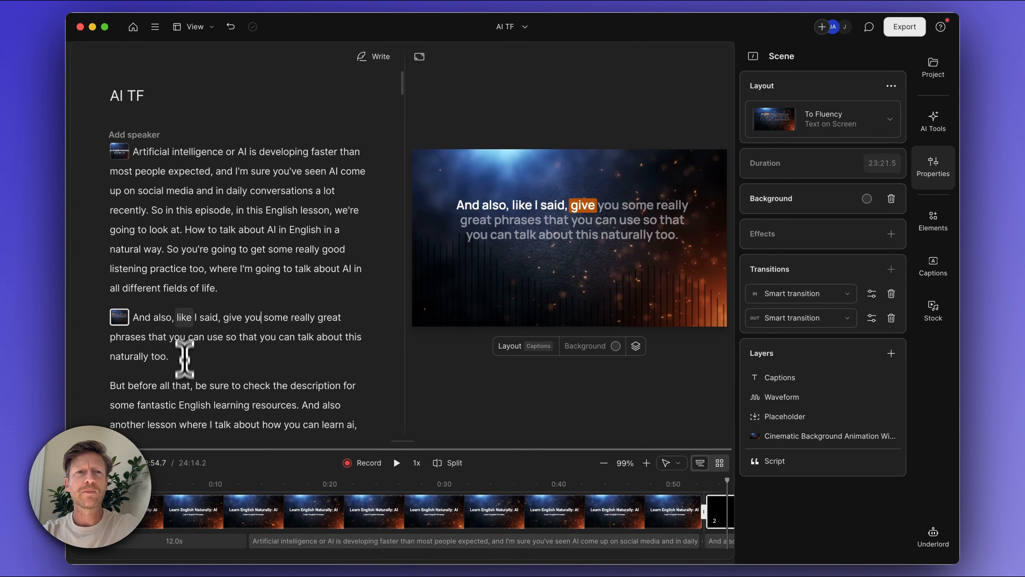
Start a new scene before "it's getting dark and getting hungry" in the present continuous passage.
{"action": "scroll", "coordinate": [210, 383], "scroll_direction": "down", "scroll_amount": 5}
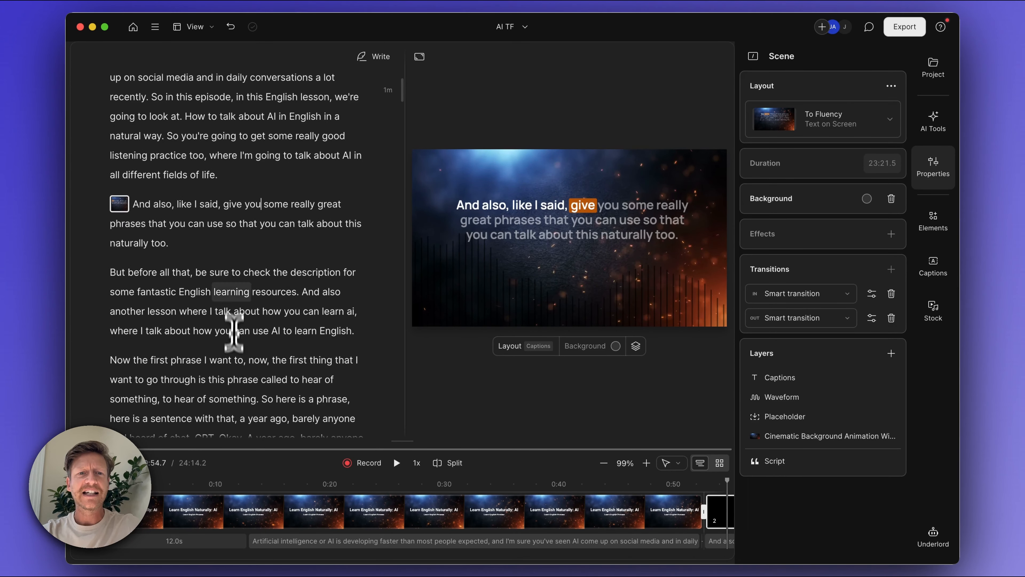
{"action": "scroll", "coordinate": [230, 323], "scroll_direction": "up", "scroll_amount": 5}
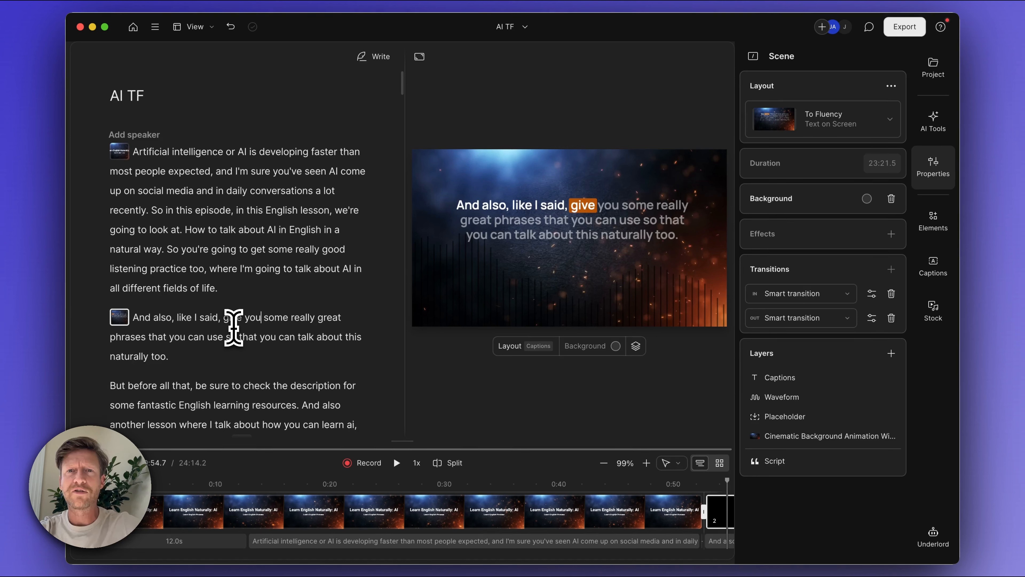
{"action": "scroll", "coordinate": [234, 327], "scroll_direction": "down", "scroll_amount": 1}
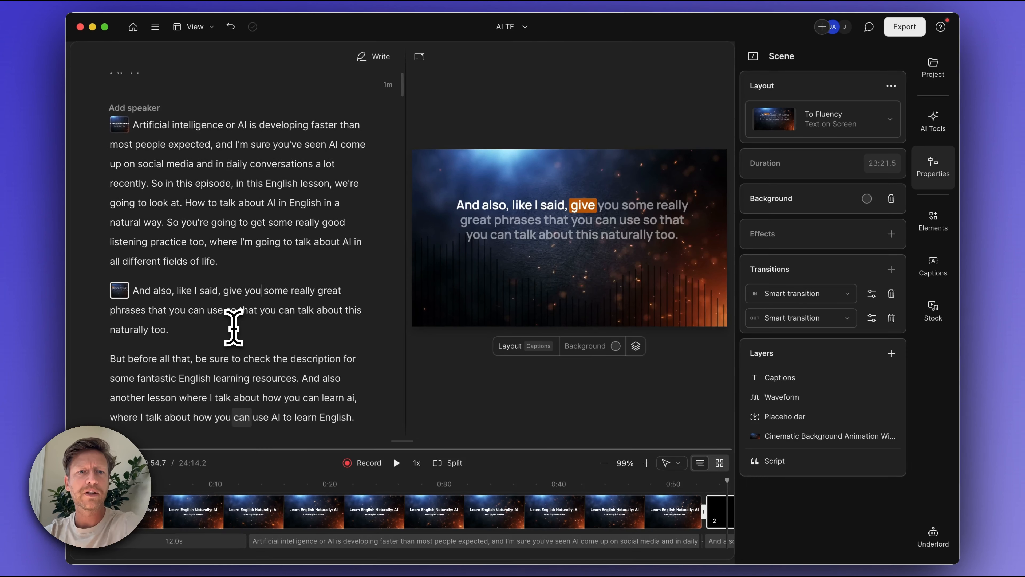
{"action": "scroll", "coordinate": [233, 327], "scroll_direction": "down", "scroll_amount": 4}
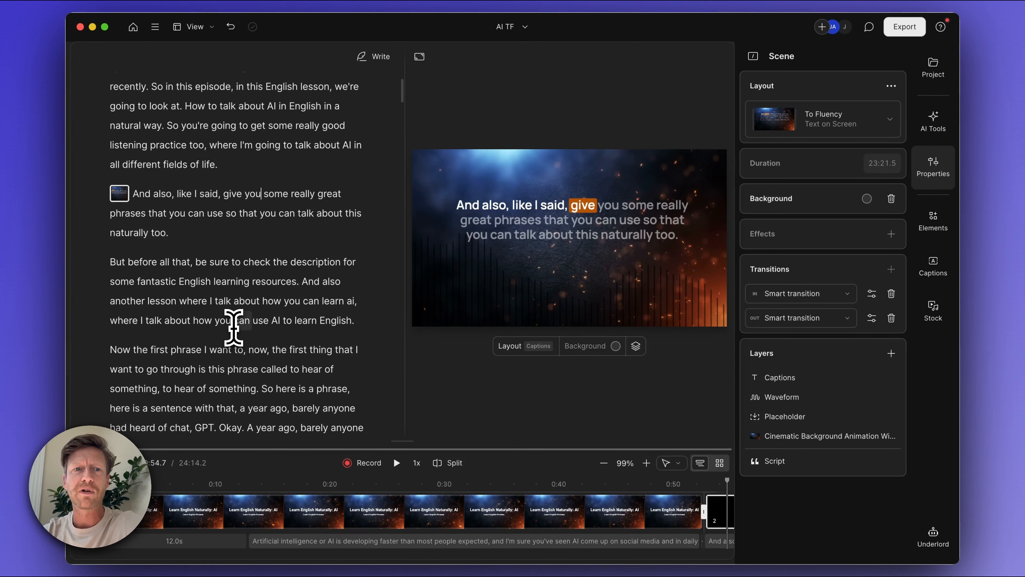
{"action": "scroll", "coordinate": [233, 327], "scroll_direction": "down", "scroll_amount": 10}
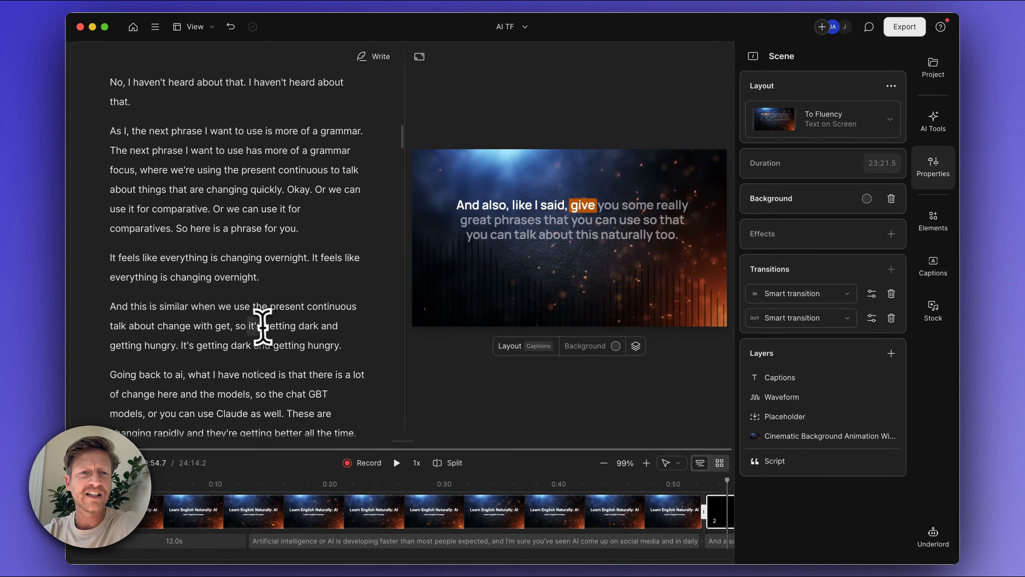
{"action": "left_click", "coordinate": [248, 325]}
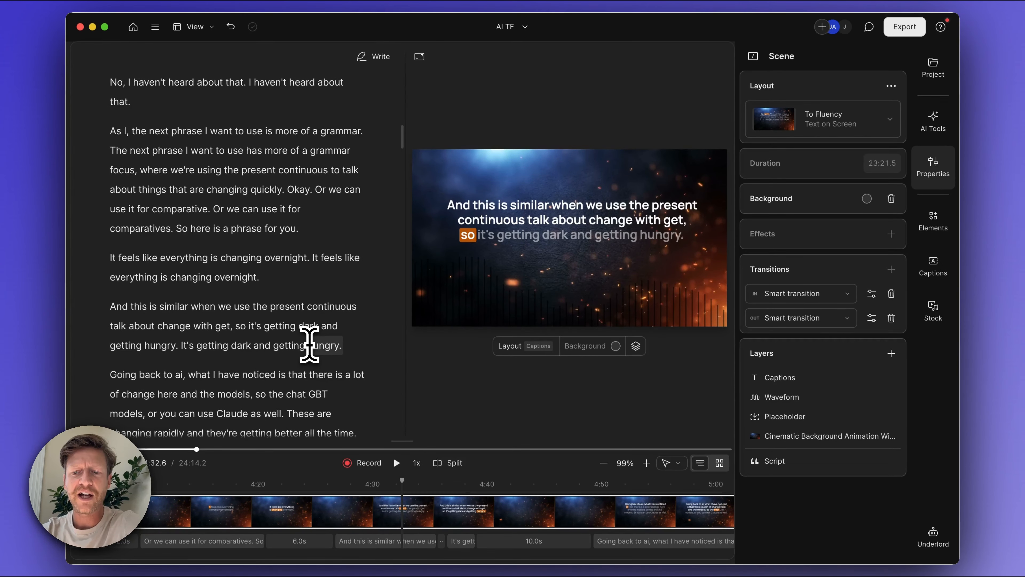
{"action": "key", "text": "slash"}
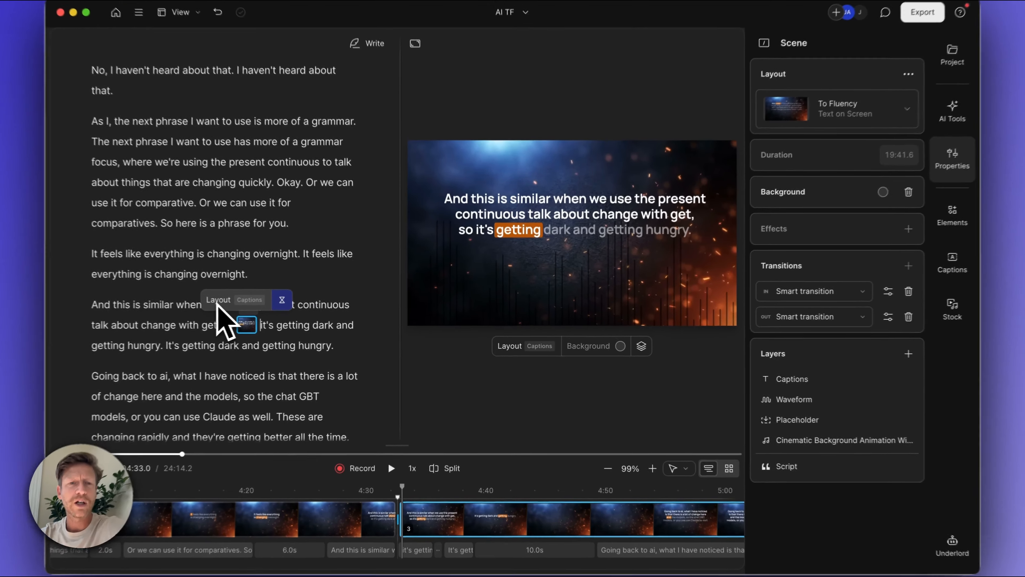
Browse the To Fluency layouts available for the new scene.
{"action": "left_click", "coordinate": [230, 305]}
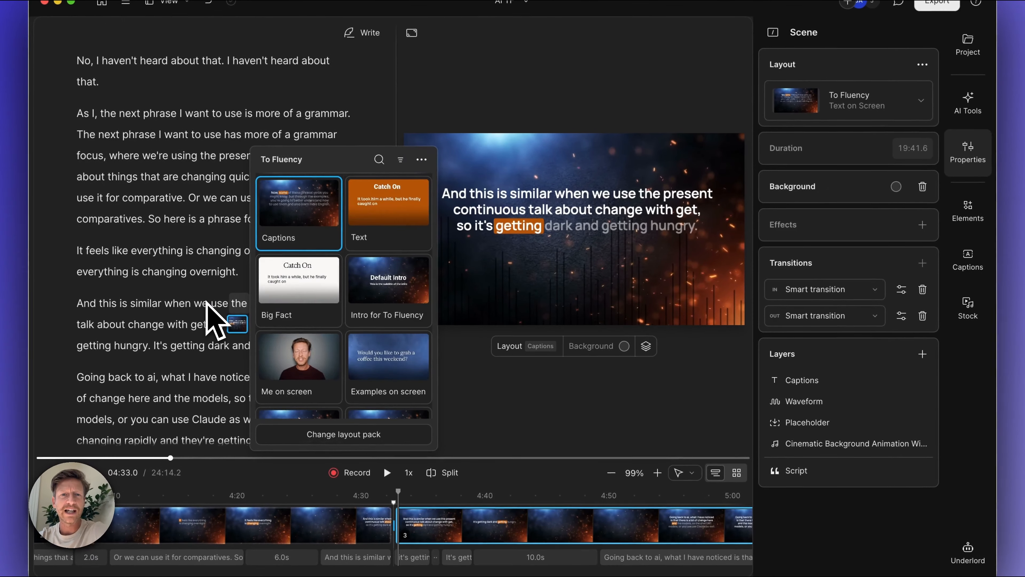
{"action": "scroll", "coordinate": [332, 377], "scroll_direction": "down", "scroll_amount": 4}
{"action": "scroll", "coordinate": [333, 382], "scroll_direction": "up", "scroll_amount": 4}
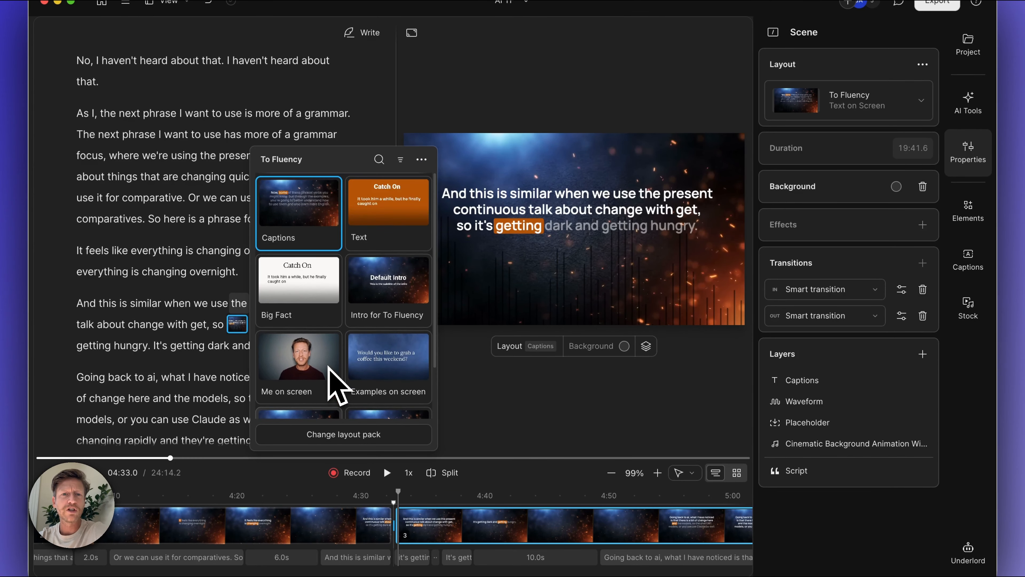
Search the stock visuals for "dark" and add the cloudy night-sky video to the "it's getting dark" scene.
{"action": "left_click", "coordinate": [975, 312]}
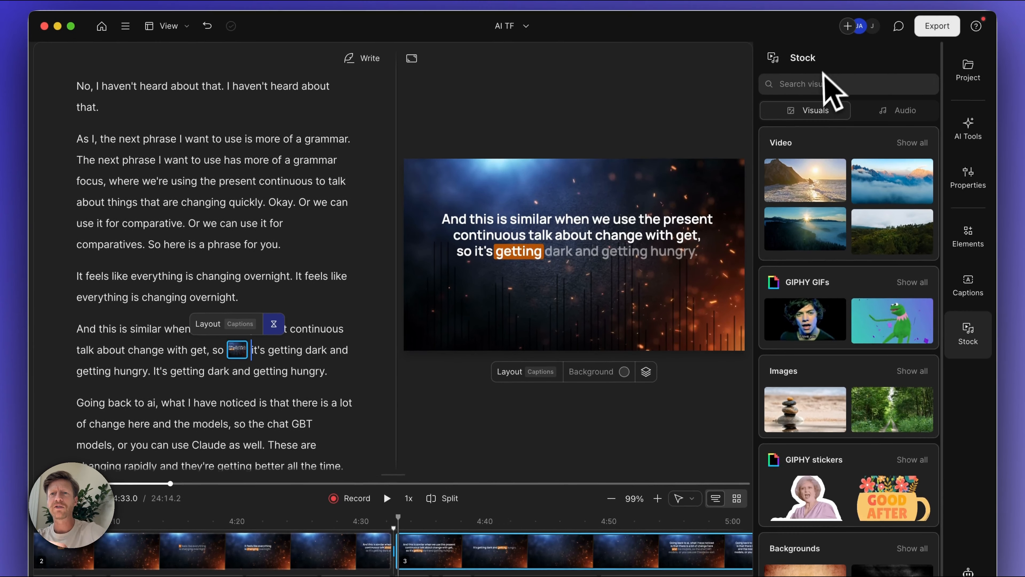
{"action": "left_click", "coordinate": [823, 70]}
{"action": "type", "text": "dark"}
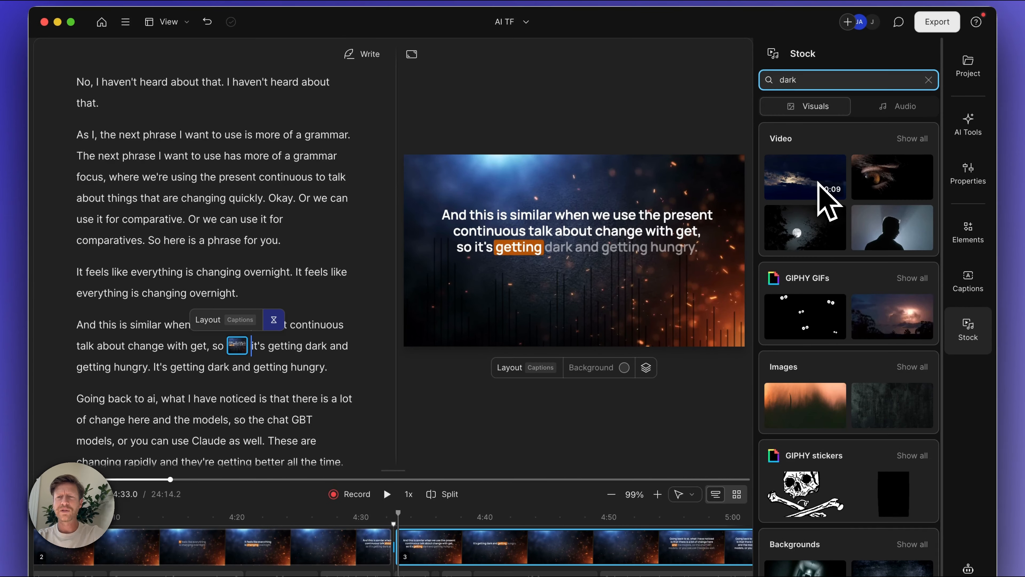
{"action": "left_click_drag", "start_coordinate": [818, 183], "coordinate": [260, 325]}
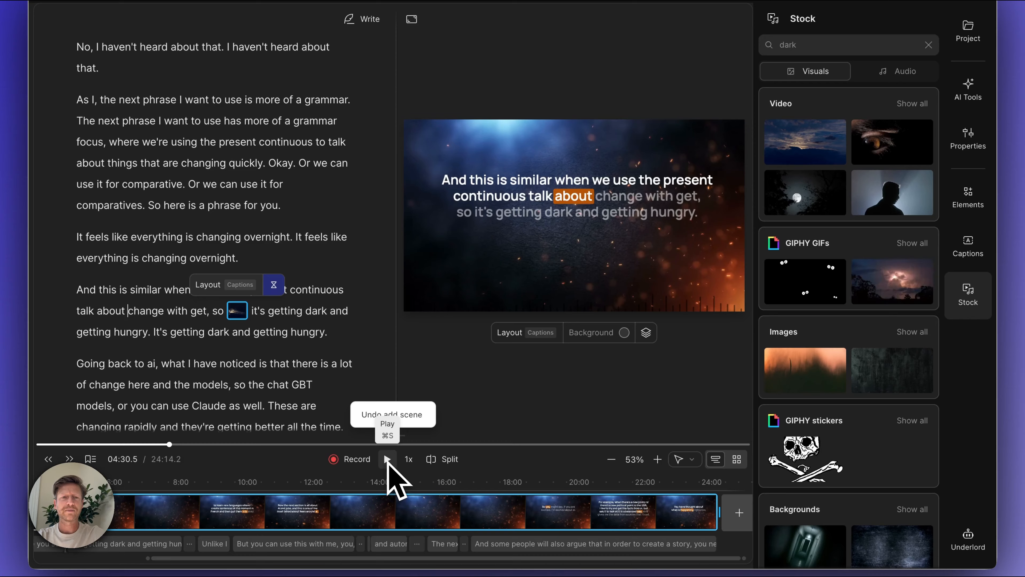
Play the script from "change with get" through the night-sky scene and pause before "Going back to ai".
{"action": "left_click", "coordinate": [388, 460]}
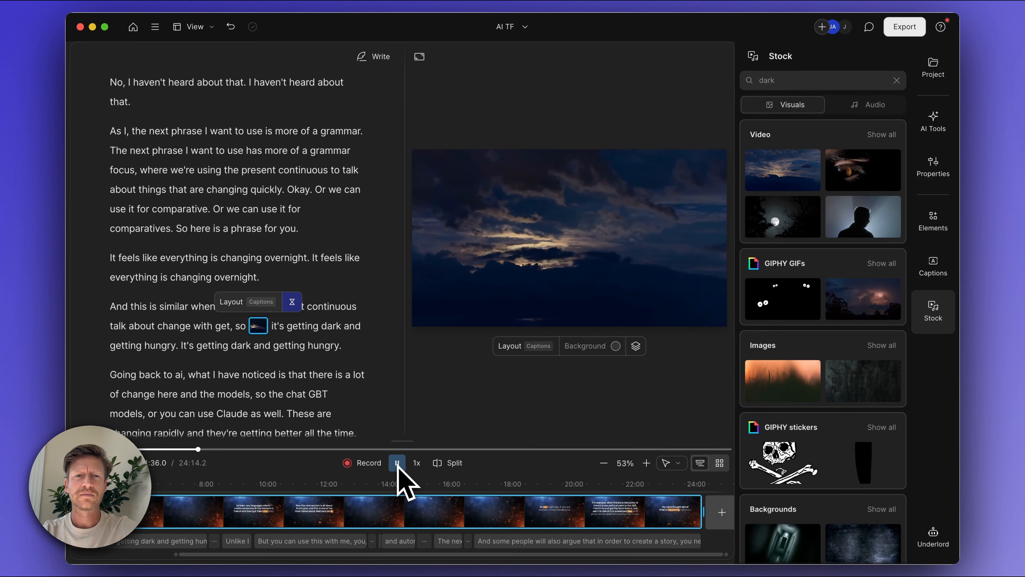
{"action": "left_click", "coordinate": [398, 462]}
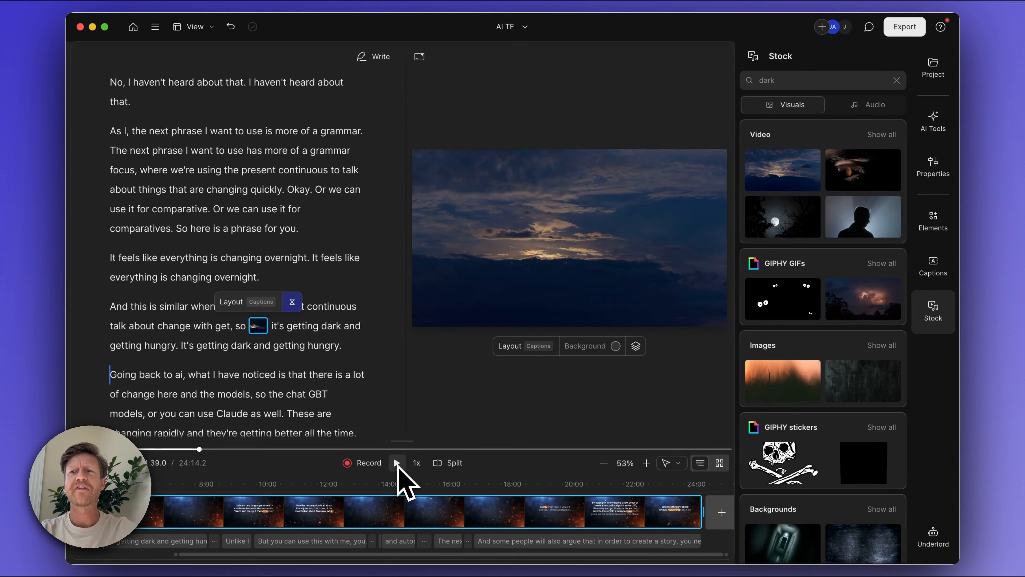
{"action": "scroll", "coordinate": [343, 389], "scroll_direction": "down", "scroll_amount": 2}
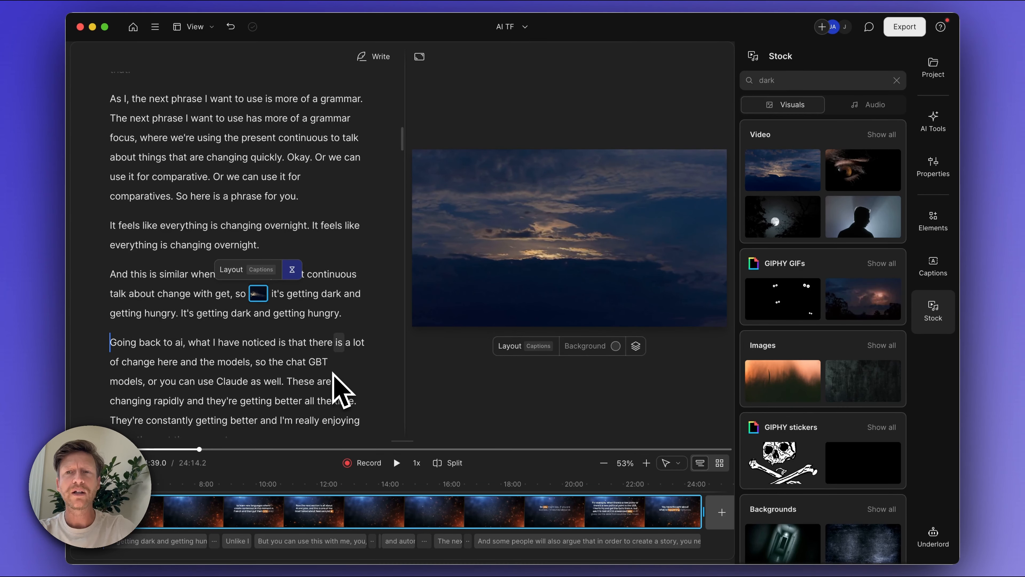
{"action": "scroll", "coordinate": [341, 389], "scroll_direction": "down", "scroll_amount": 1}
Use Shorten word gaps to find all gaps of more than 1 second in the composition.
{"action": "left_click", "coordinate": [940, 121]}
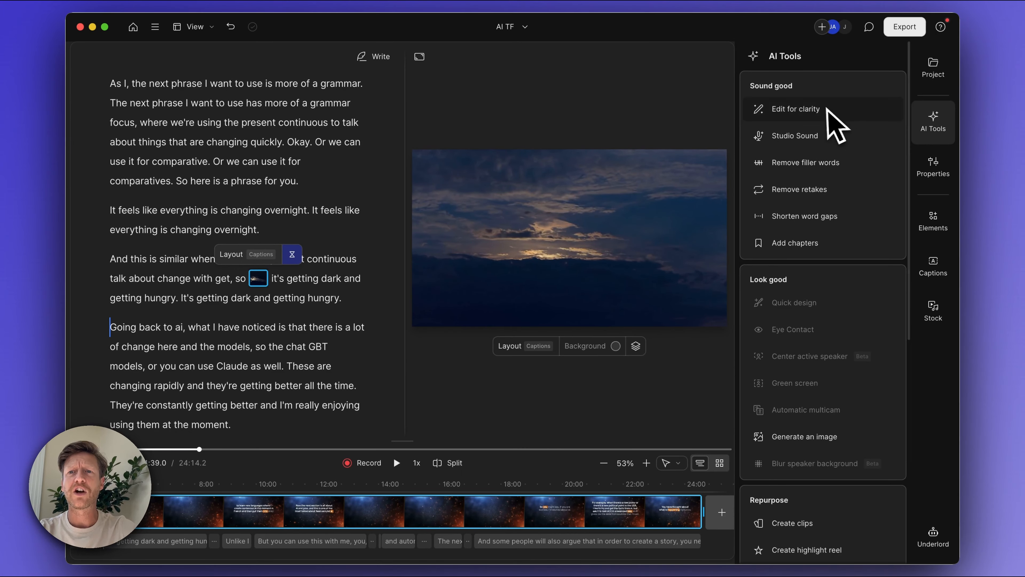
{"action": "mouse_move", "coordinate": [823, 215]}
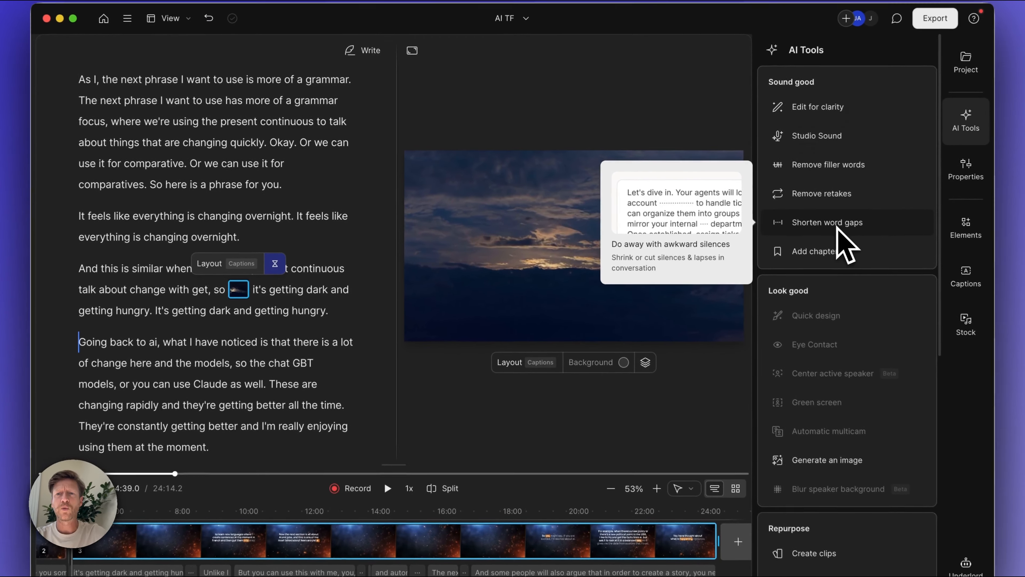
{"action": "left_click", "coordinate": [814, 220]}
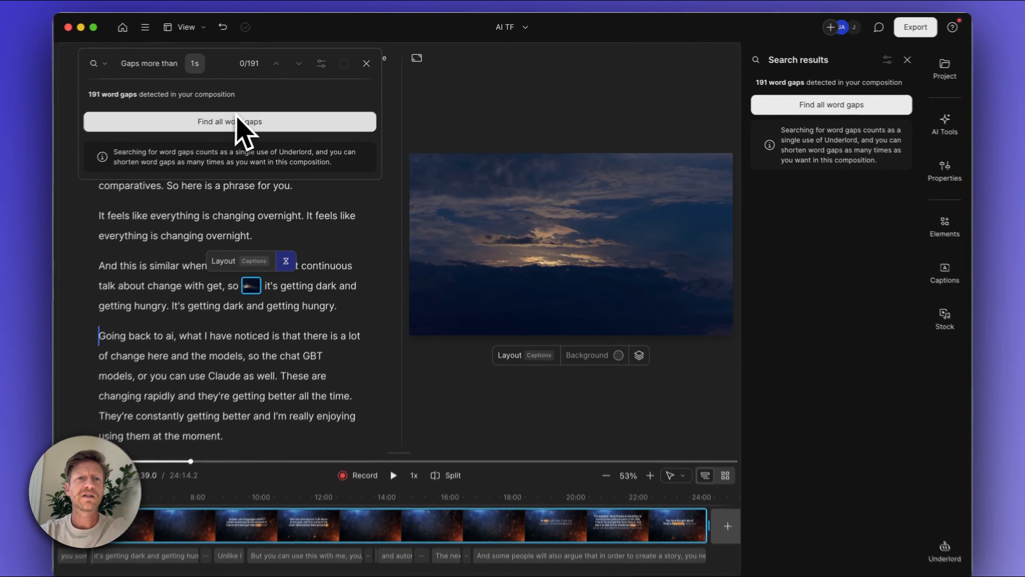
{"action": "left_click", "coordinate": [237, 119]}
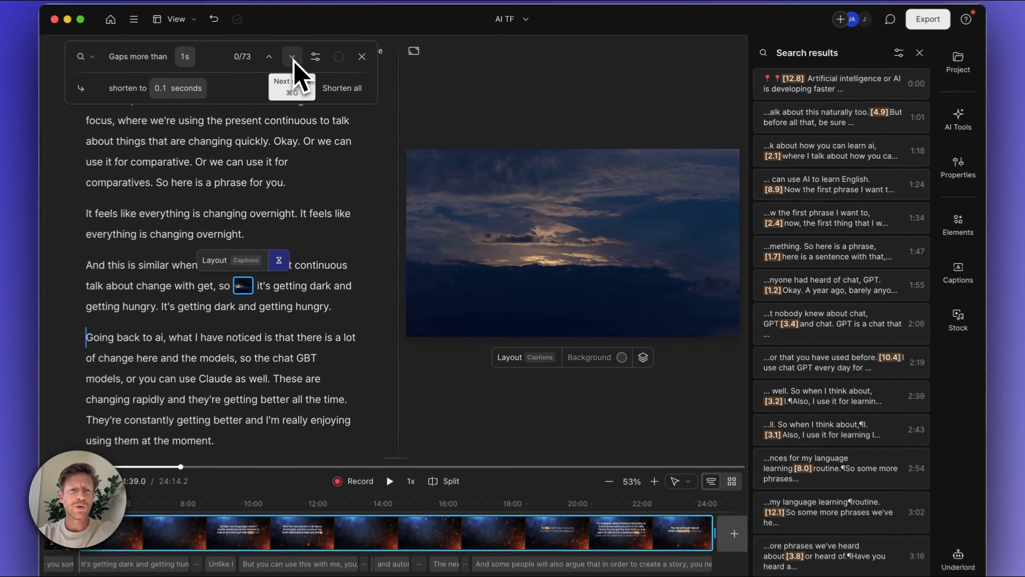
Step through the first two word gaps found, listen to them and pause playback.
{"action": "left_click", "coordinate": [293, 59]}
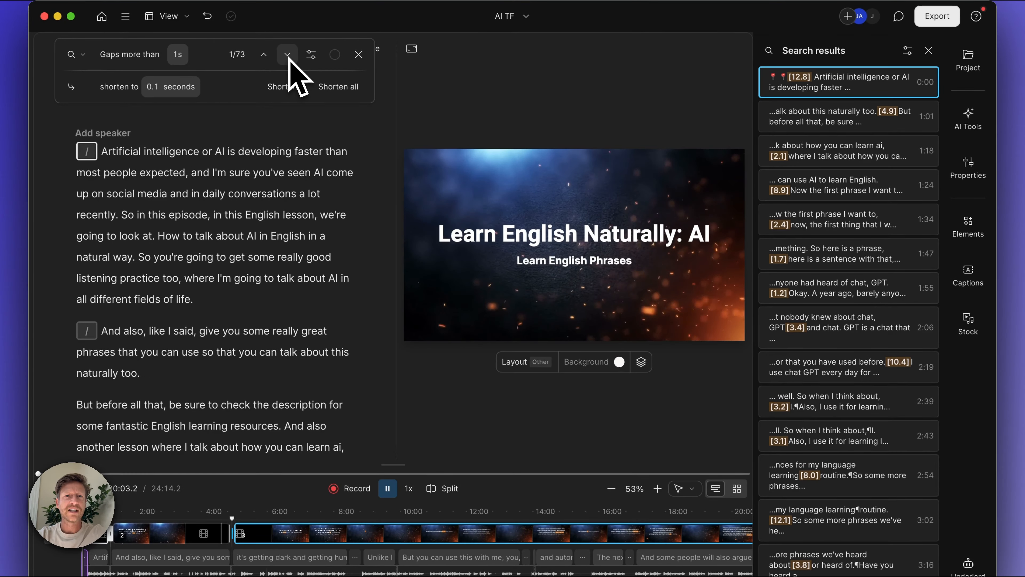
{"action": "left_click", "coordinate": [292, 59]}
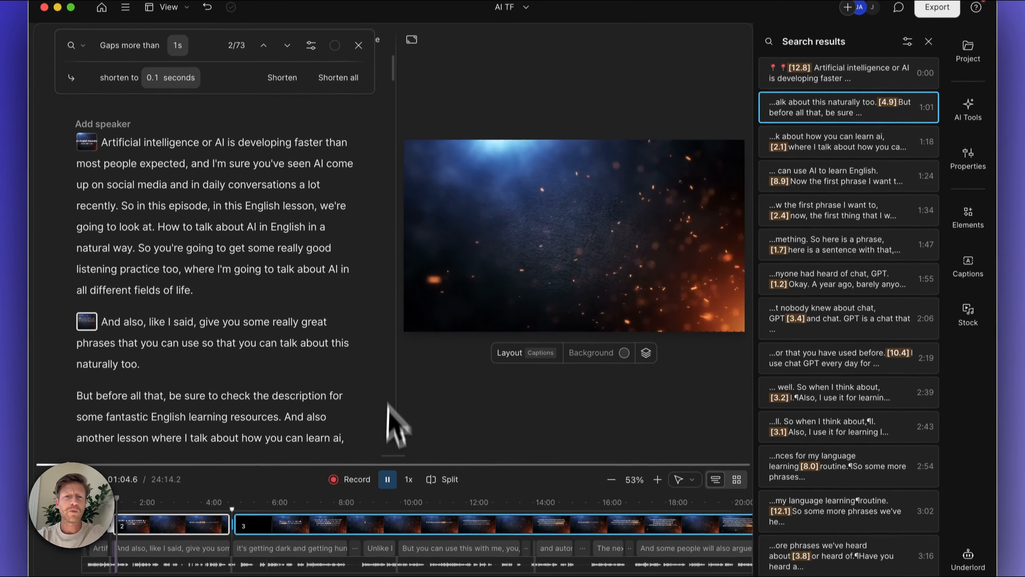
{"action": "left_click", "coordinate": [388, 479]}
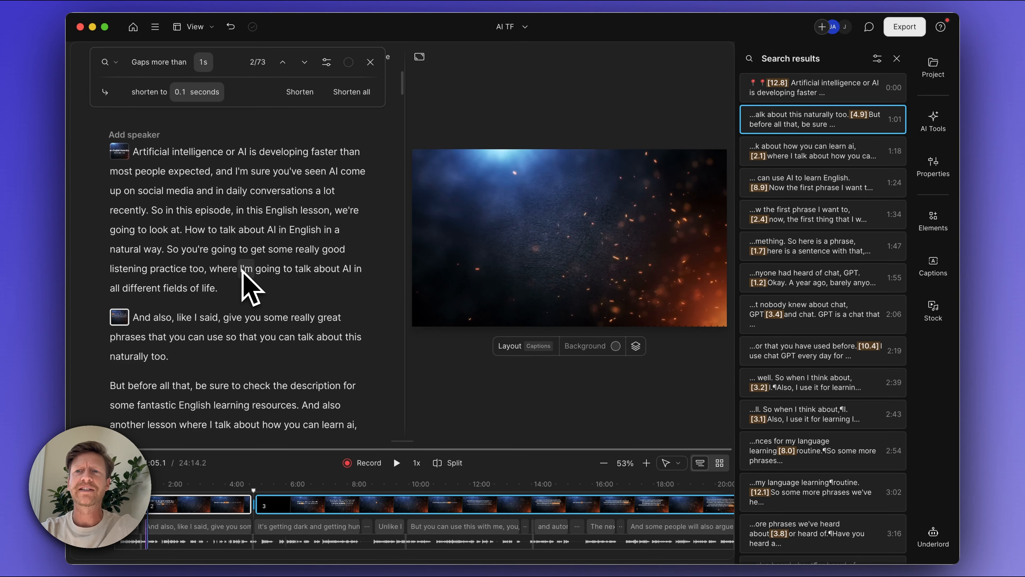
Run Remove retakes on the AI TF composition and look through the suggested cuts.
{"action": "left_click", "coordinate": [935, 123]}
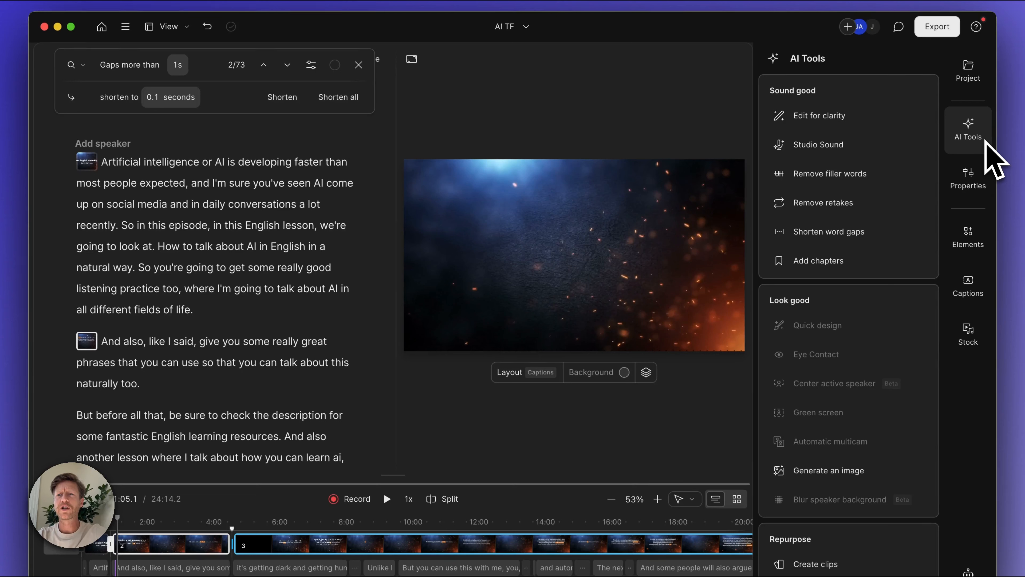
{"action": "left_click", "coordinate": [827, 205]}
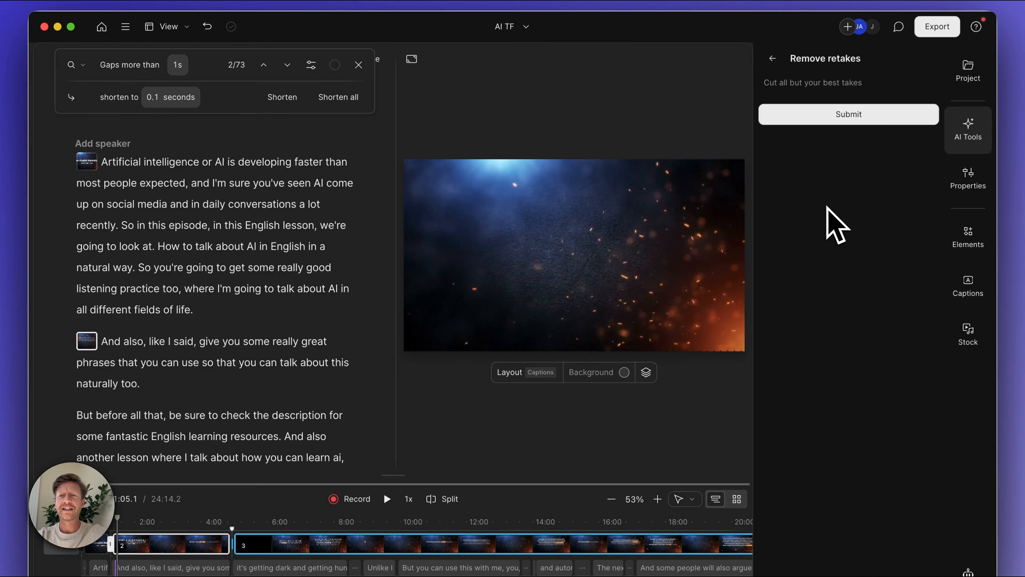
{"action": "left_click", "coordinate": [852, 118]}
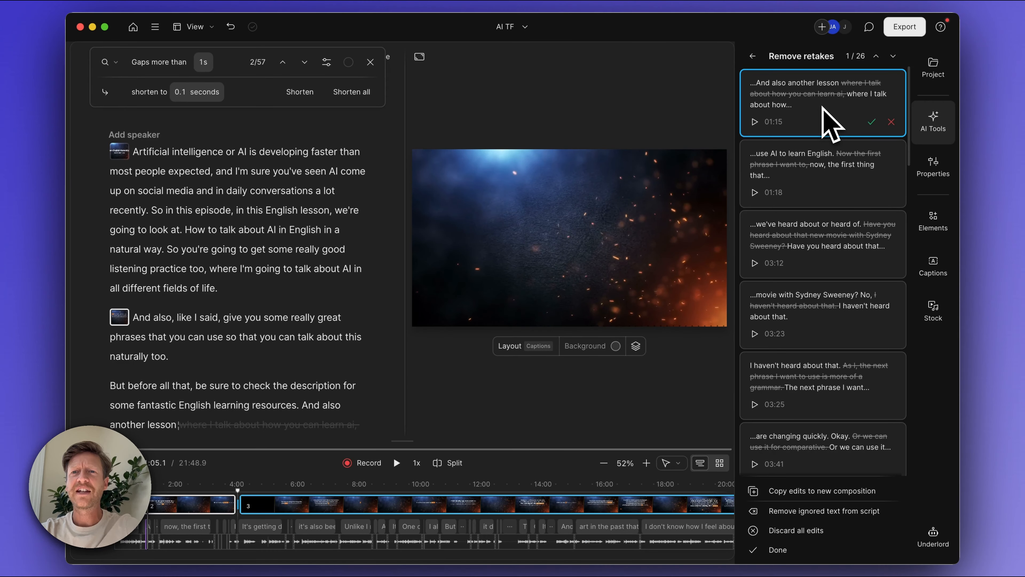
{"action": "scroll", "coordinate": [827, 202], "scroll_direction": "down", "scroll_amount": 15}
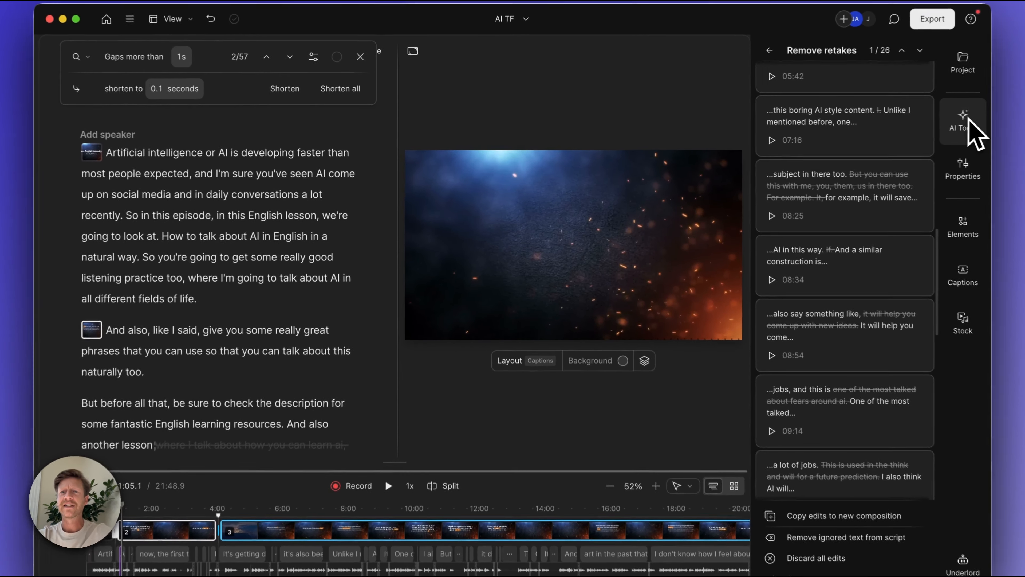
Leave the retakes review and look over the Edit for clarity settings and the other available AI tools.
{"action": "left_click", "coordinate": [938, 120]}
{"action": "left_click", "coordinate": [938, 120]}
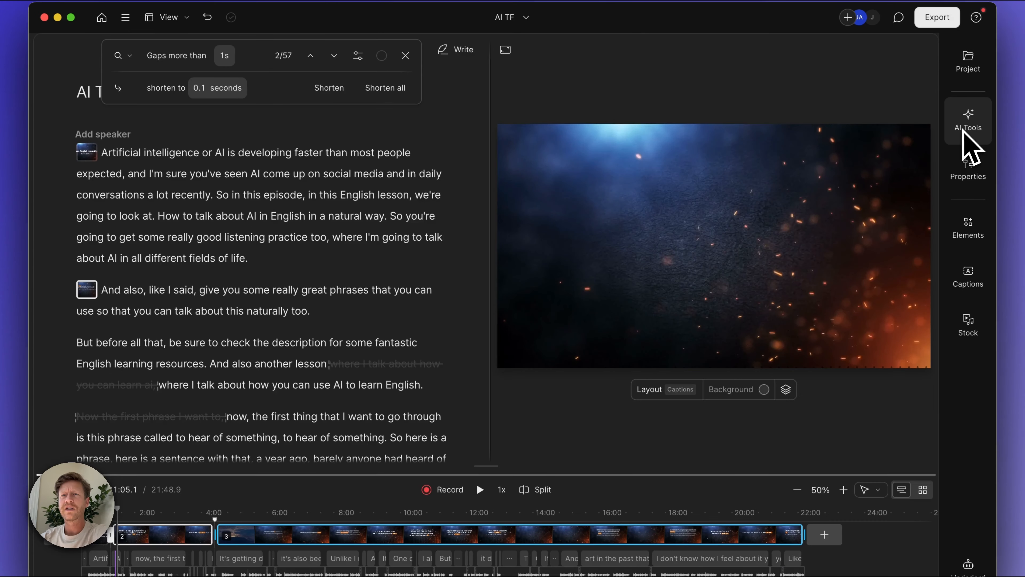
{"action": "left_click", "coordinate": [930, 128]}
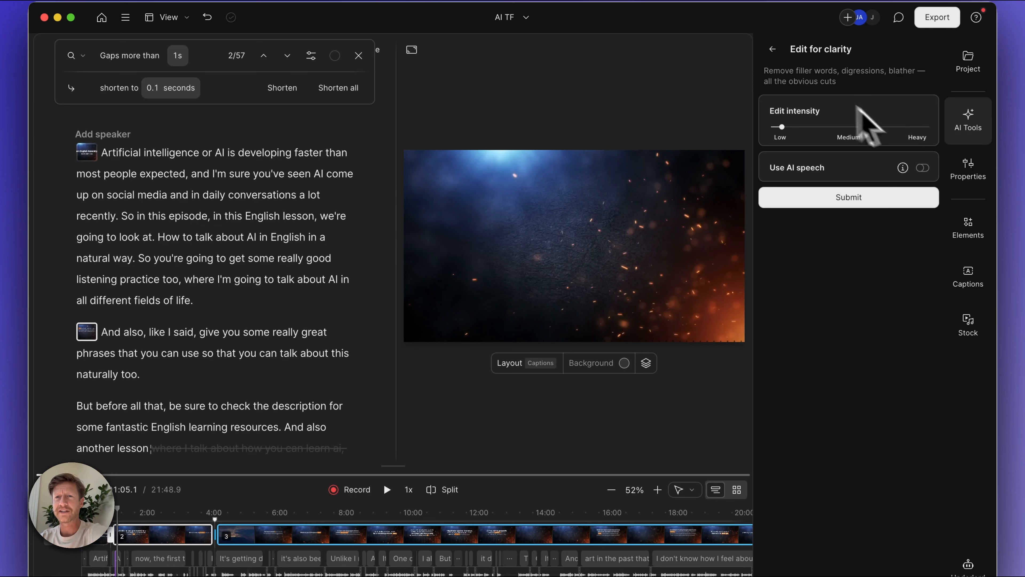
{"action": "left_click", "coordinate": [772, 49]}
{"action": "scroll", "coordinate": [840, 369], "scroll_direction": "down", "scroll_amount": 2}
{"action": "scroll", "coordinate": [840, 370], "scroll_direction": "down", "scroll_amount": 5}
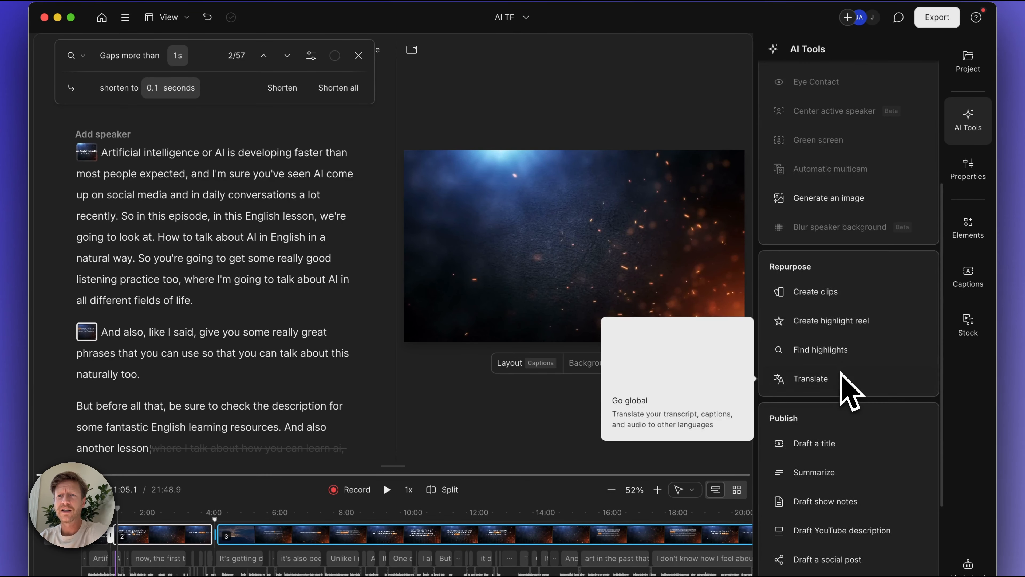
Create seven 30-second clips with the topic "Find clips where I teach a grammar point" and the orange-highlight Social Clip layout.
{"action": "left_click", "coordinate": [822, 296]}
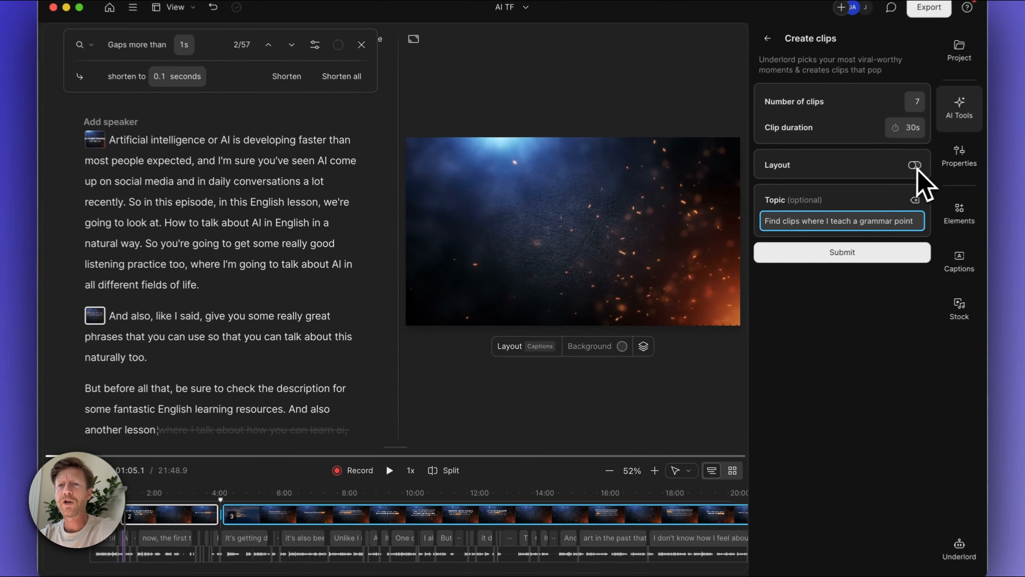
{"action": "left_click", "coordinate": [891, 175]}
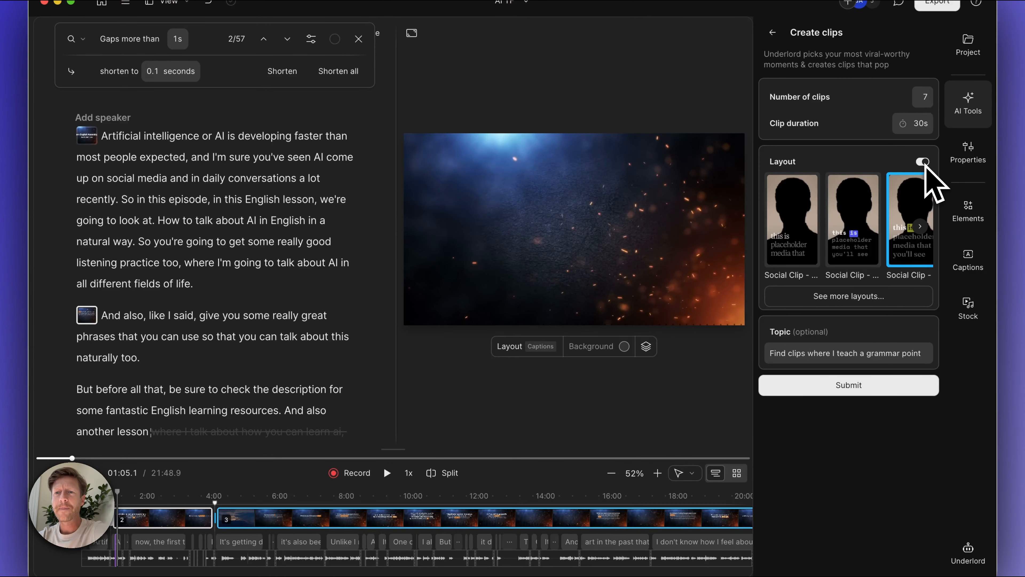
{"action": "scroll", "coordinate": [890, 240], "scroll_direction": "right", "scroll_amount": 3}
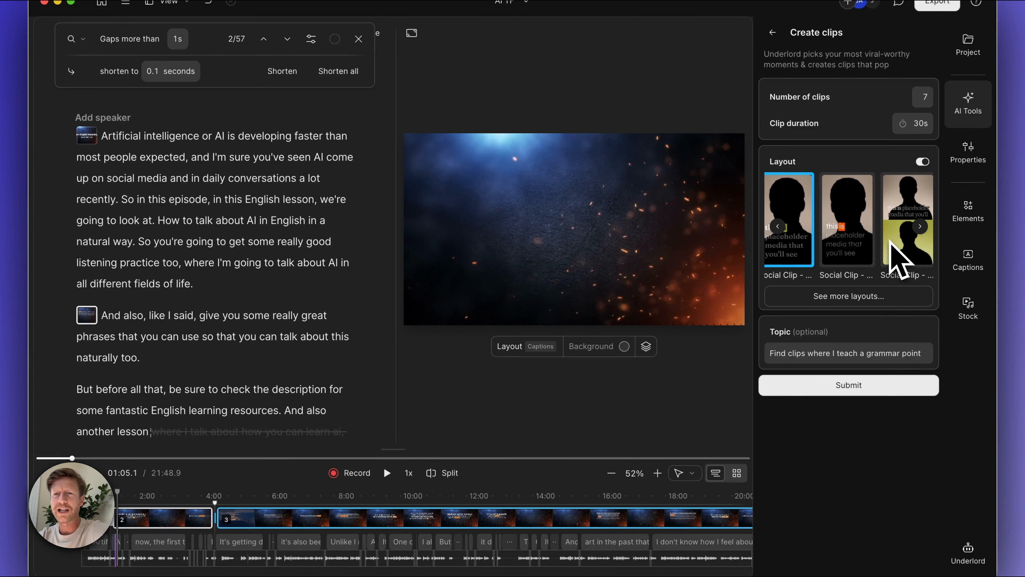
{"action": "left_click", "coordinate": [858, 234]}
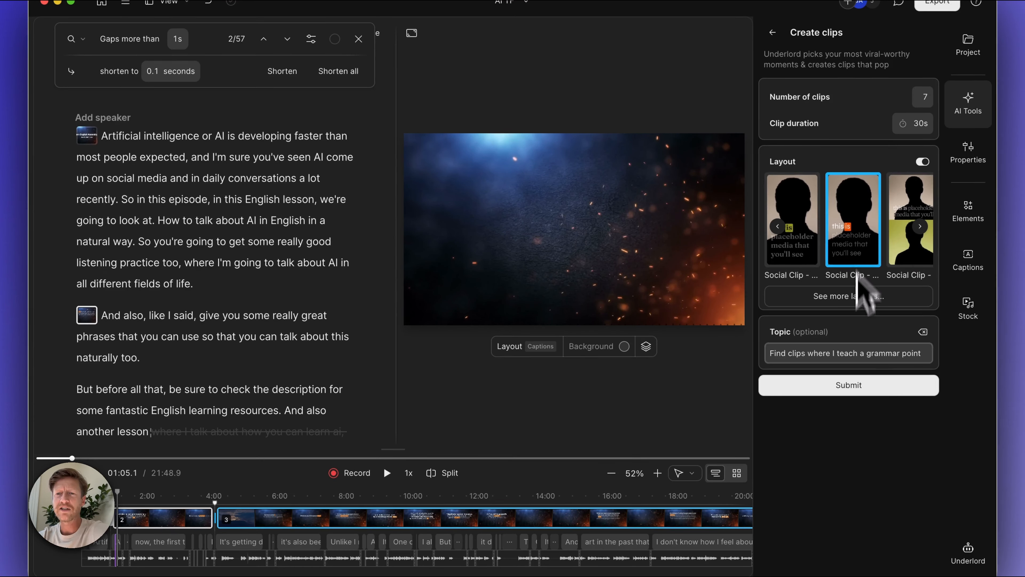
{"action": "left_click", "coordinate": [851, 390]}
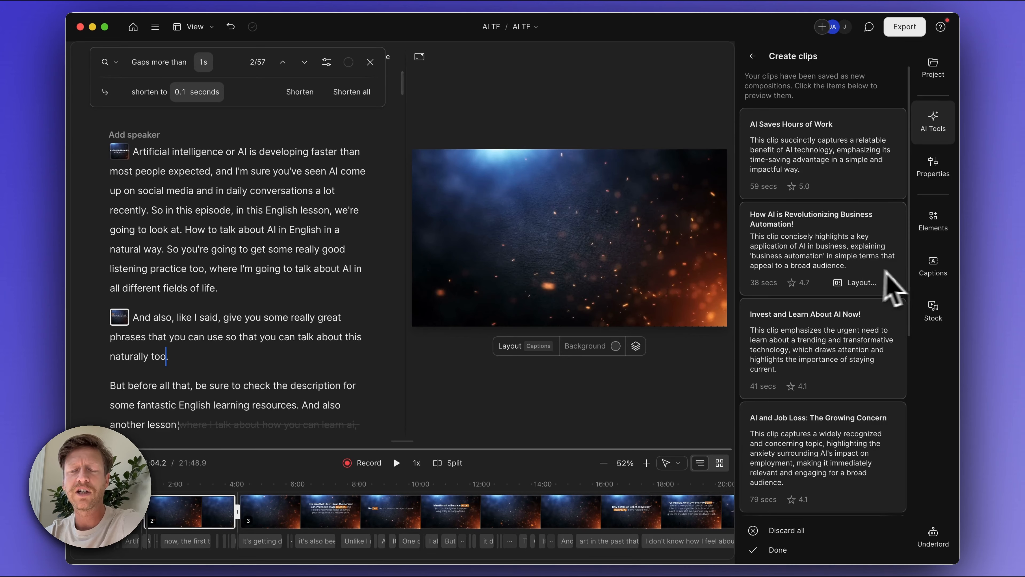
Play a few seconds of the "AI Saves Hours of Work" clip, keep the generated clips and return to the AI TF composition.
{"action": "scroll", "coordinate": [850, 439], "scroll_direction": "down", "scroll_amount": 1}
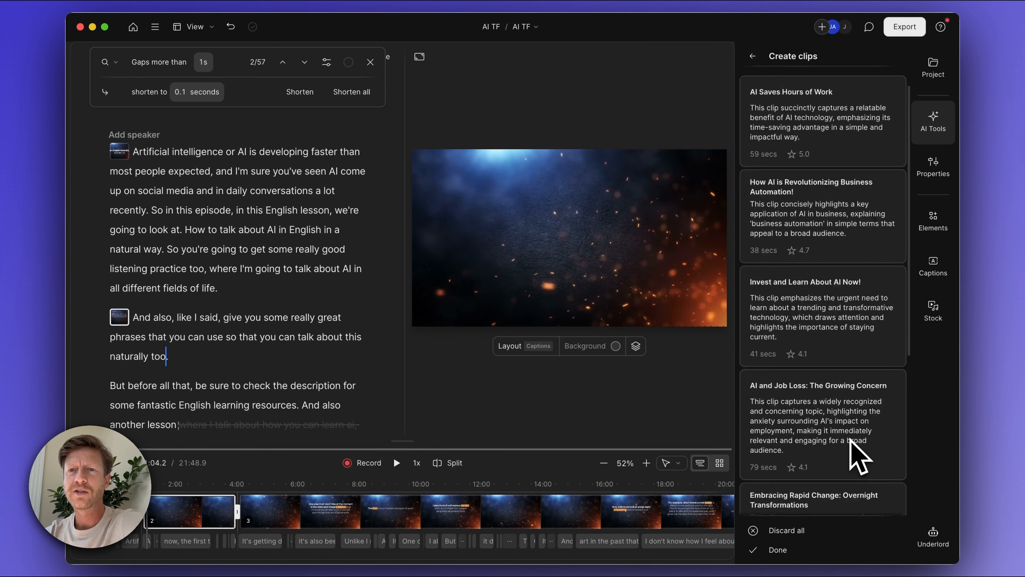
{"action": "scroll", "coordinate": [851, 436], "scroll_direction": "up", "scroll_amount": 1}
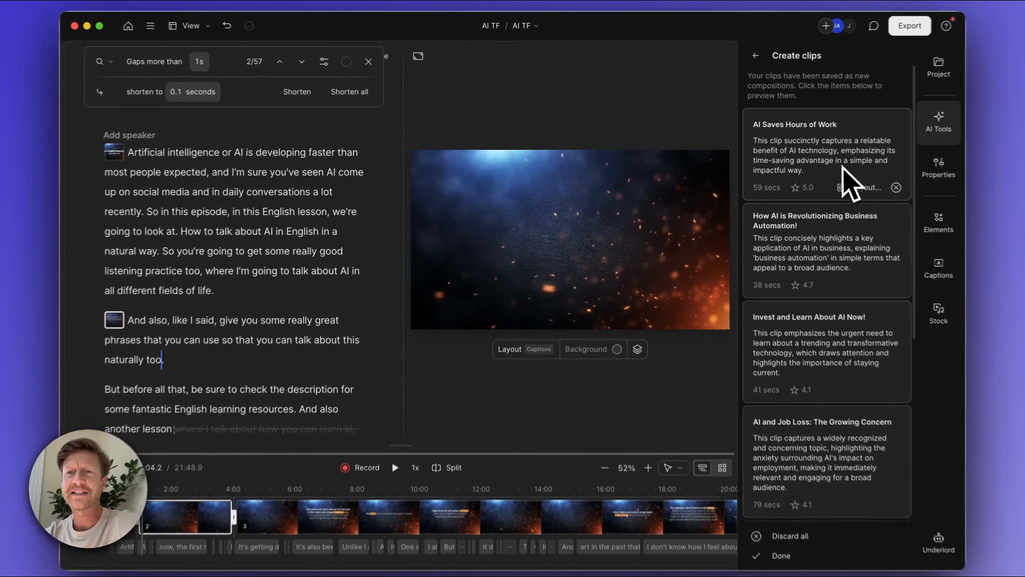
{"action": "left_click", "coordinate": [842, 167]}
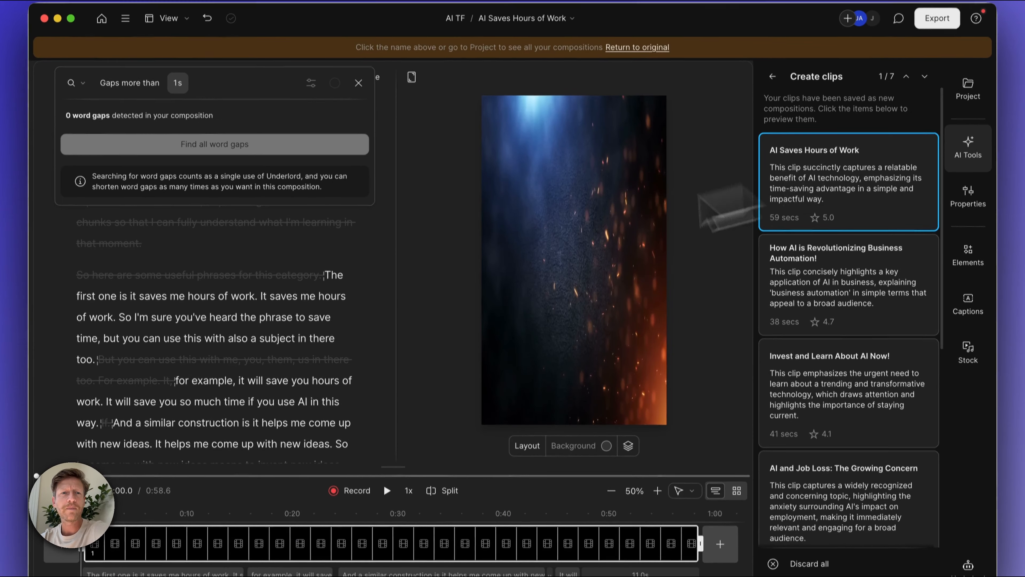
{"action": "scroll", "coordinate": [218, 408], "scroll_direction": "up", "scroll_amount": 3}
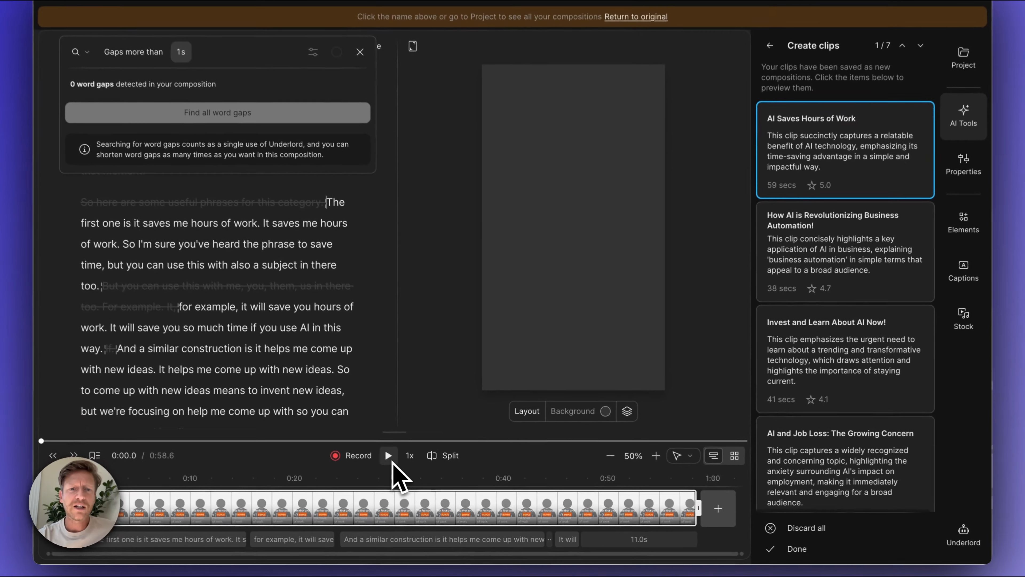
{"action": "left_click", "coordinate": [393, 462]}
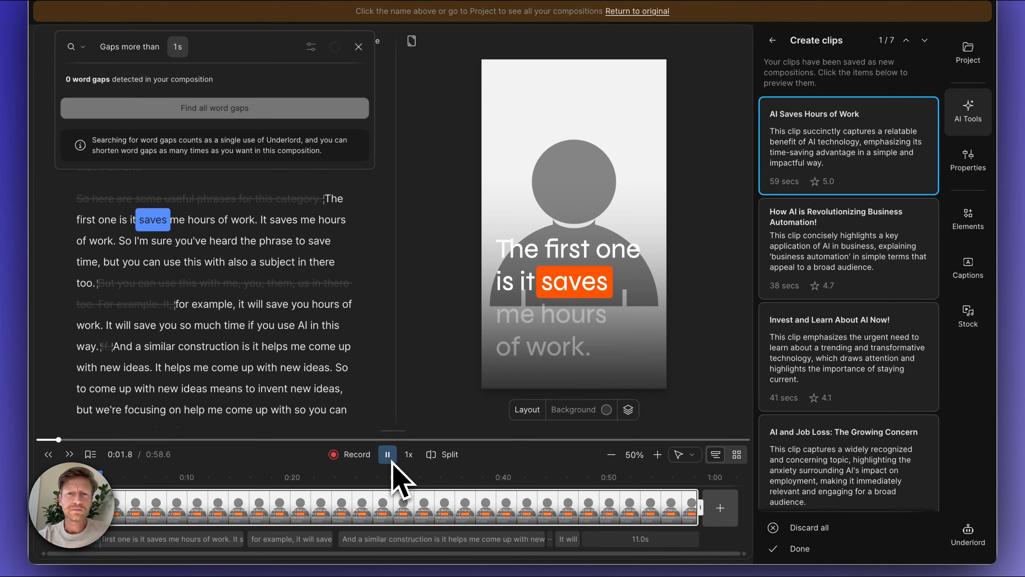
{"action": "left_click", "coordinate": [393, 462]}
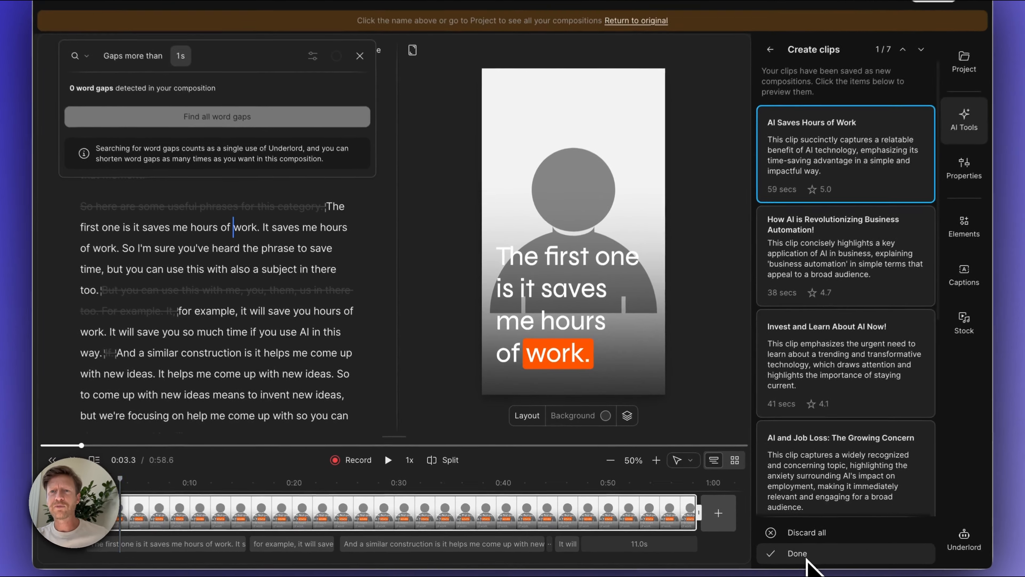
{"action": "left_click", "coordinate": [790, 549]}
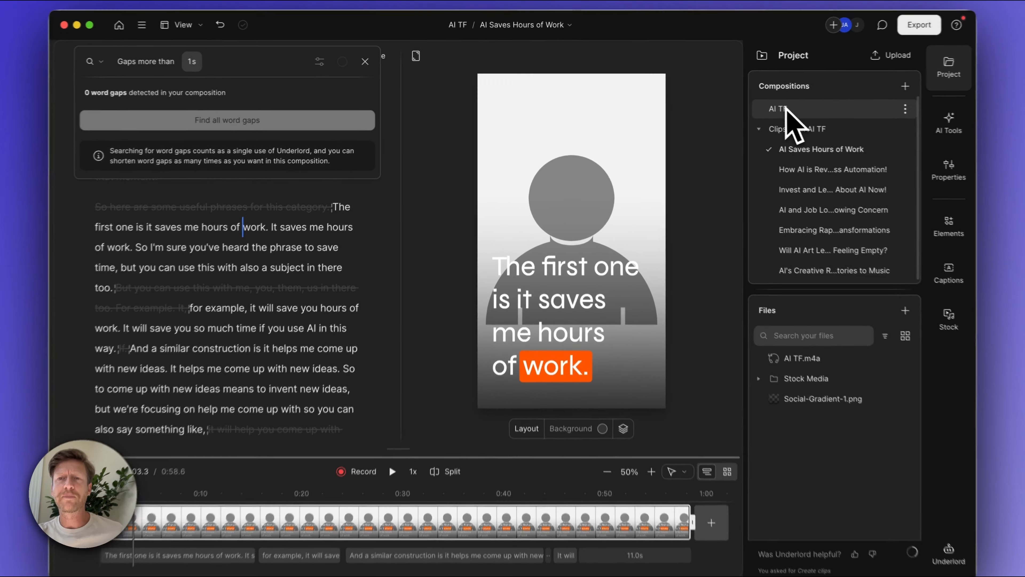
{"action": "left_click", "coordinate": [786, 109]}
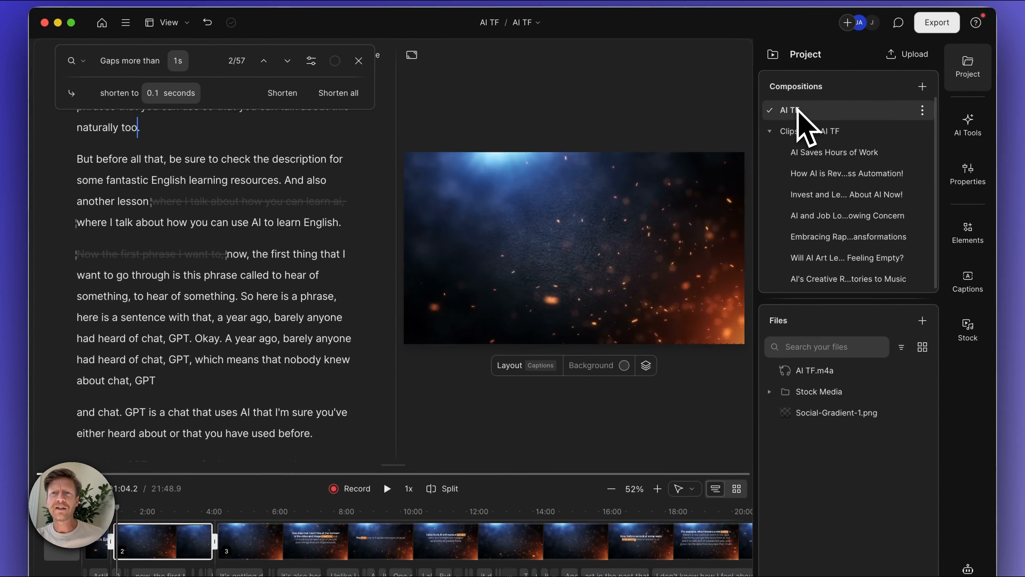
Open the generated clip compositions one after another to look at them and return to the AI TF composition.
{"action": "left_click", "coordinate": [821, 174]}
{"action": "left_click", "coordinate": [822, 195]}
{"action": "left_click", "coordinate": [822, 216]}
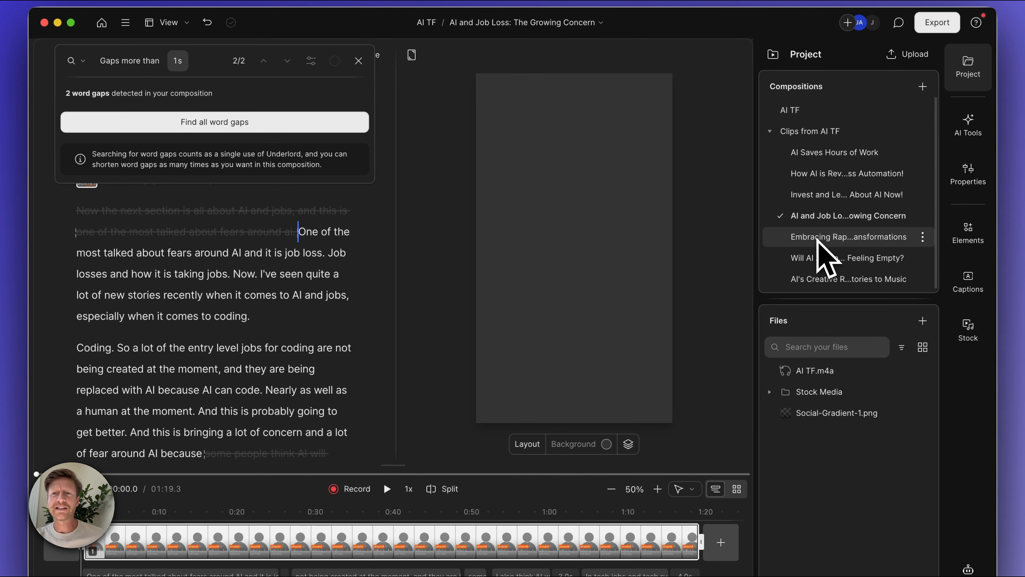
{"action": "left_click", "coordinate": [822, 237]}
{"action": "left_click", "coordinate": [822, 257]}
{"action": "left_click", "coordinate": [821, 279]}
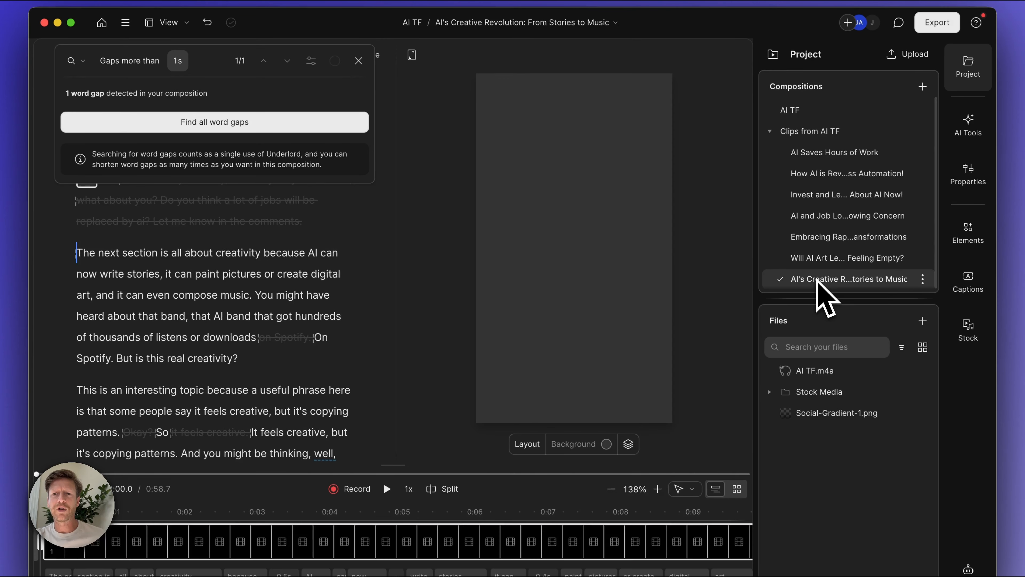
{"action": "left_click", "coordinate": [822, 152]}
{"action": "left_click", "coordinate": [802, 111]}
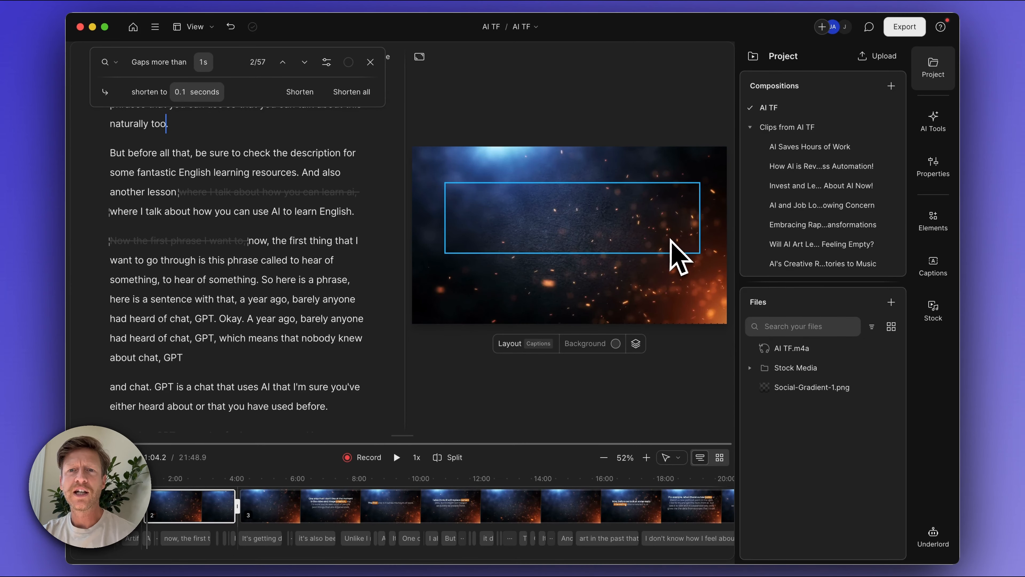
Look through the available elements, from text and shapes to overlays and frames, and open the stock media.
{"action": "left_click", "coordinate": [933, 221]}
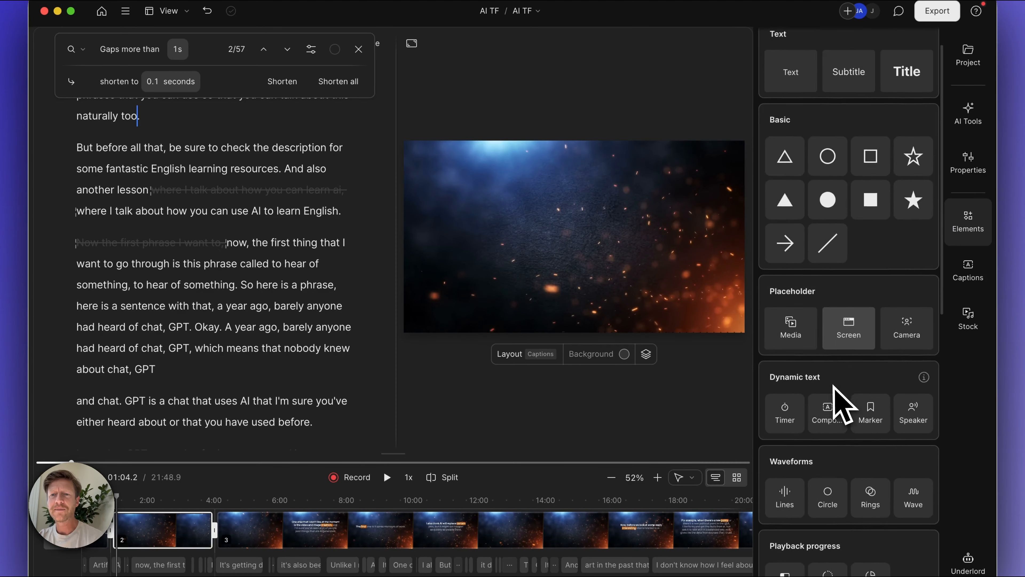
{"action": "scroll", "coordinate": [835, 400], "scroll_direction": "up", "scroll_amount": 1}
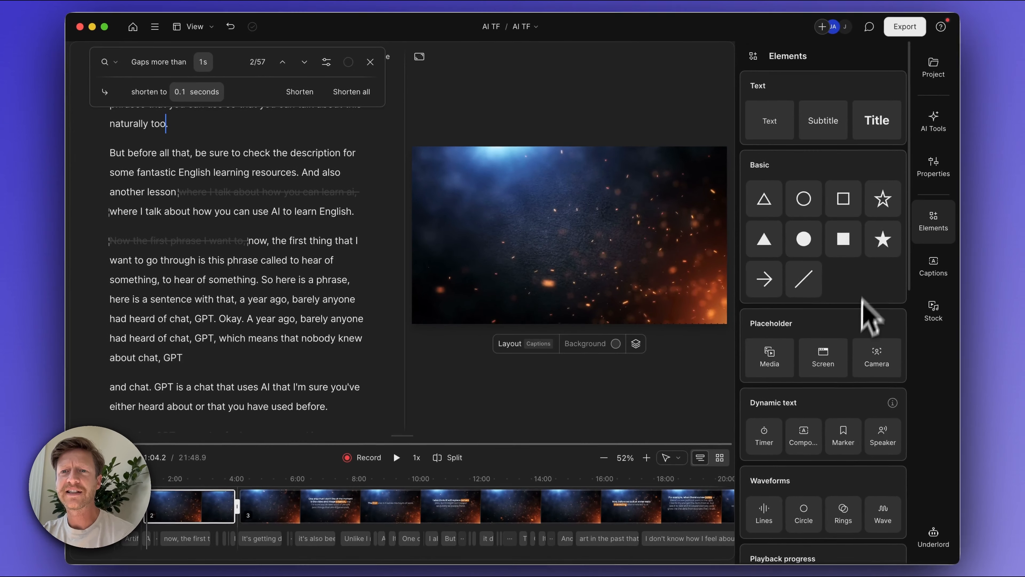
{"action": "scroll", "coordinate": [840, 296], "scroll_direction": "down", "scroll_amount": 10}
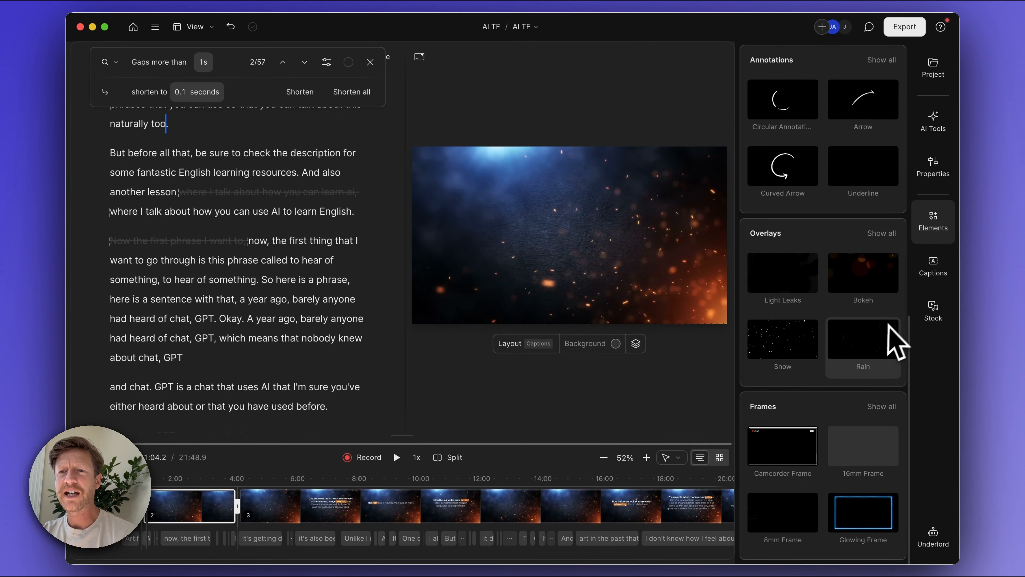
{"action": "scroll", "coordinate": [848, 331], "scroll_direction": "up", "scroll_amount": 10}
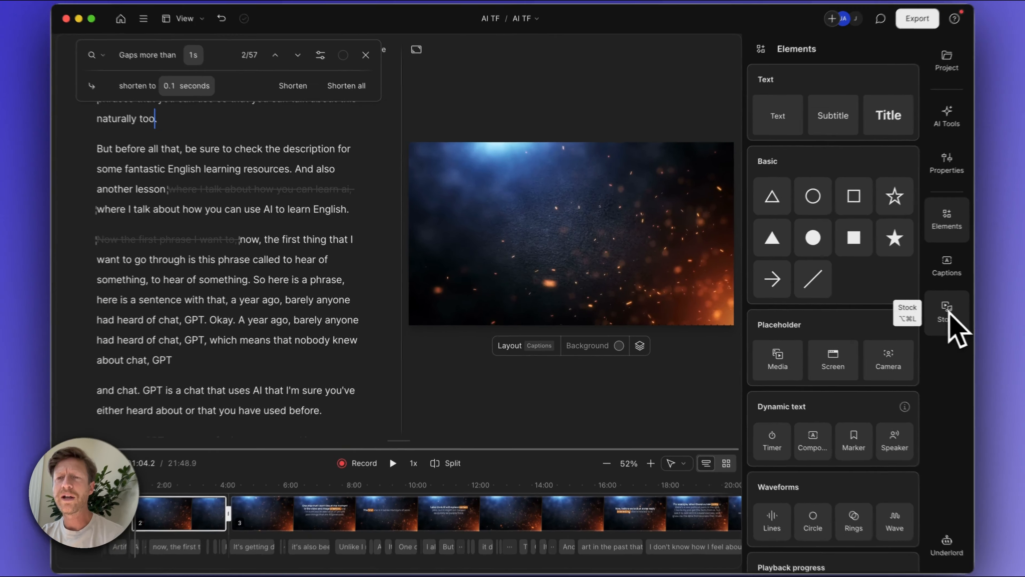
{"action": "left_click", "coordinate": [935, 312]}
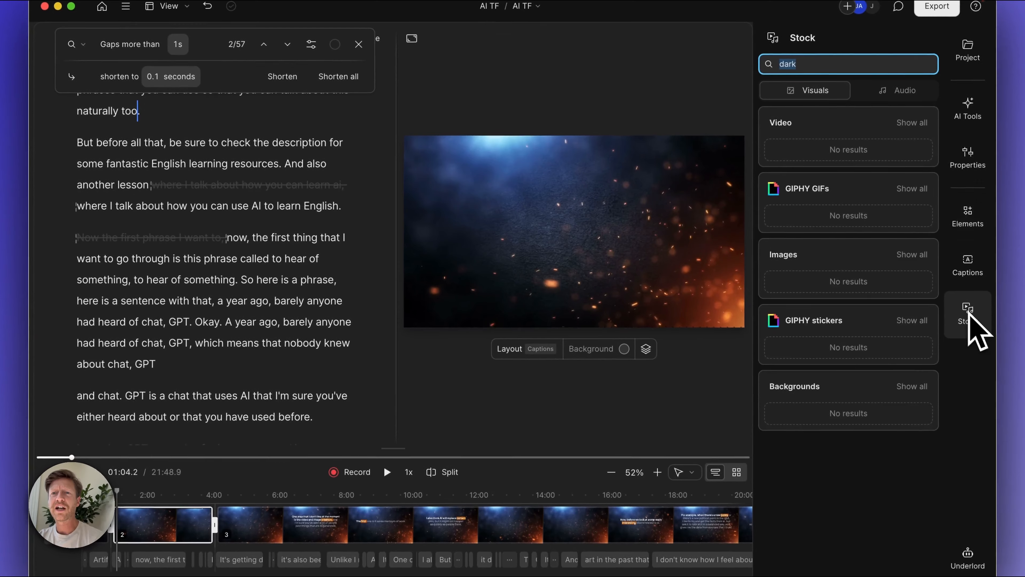
Set the scene's background color to the blue preset 1a5eff and close the color picker.
{"action": "left_click", "coordinate": [624, 348]}
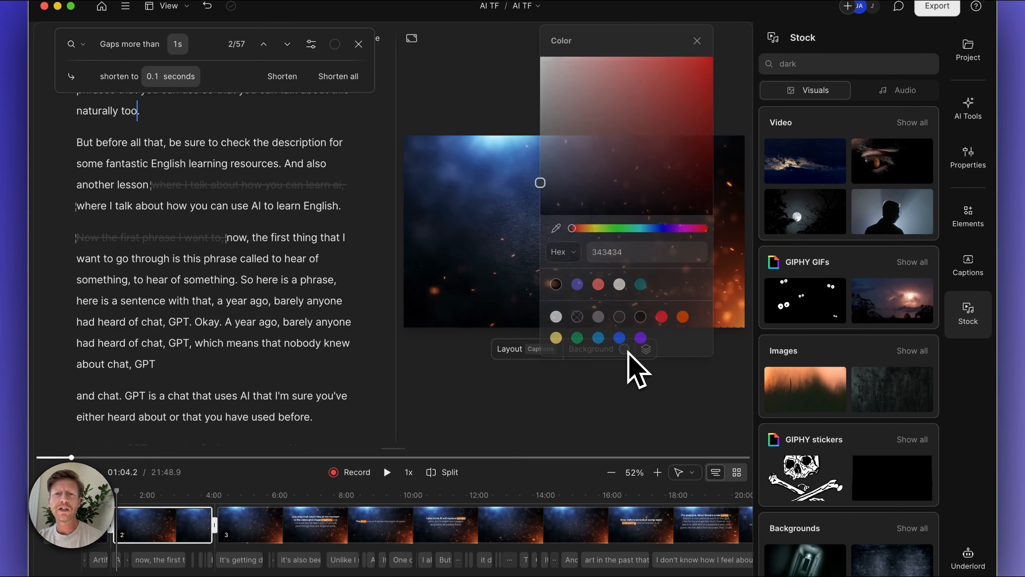
{"action": "left_click", "coordinate": [620, 338]}
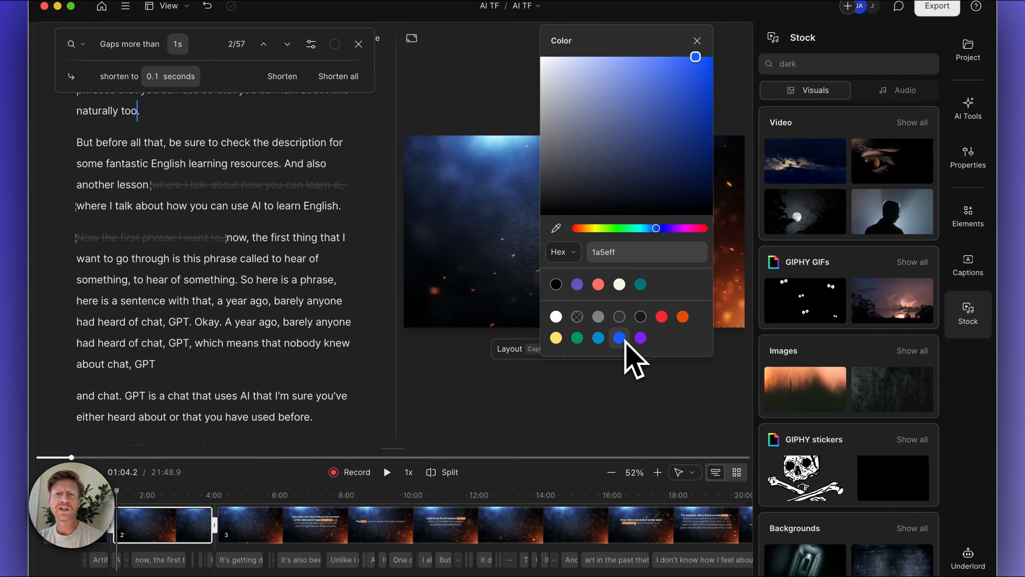
{"action": "left_click", "coordinate": [568, 385]}
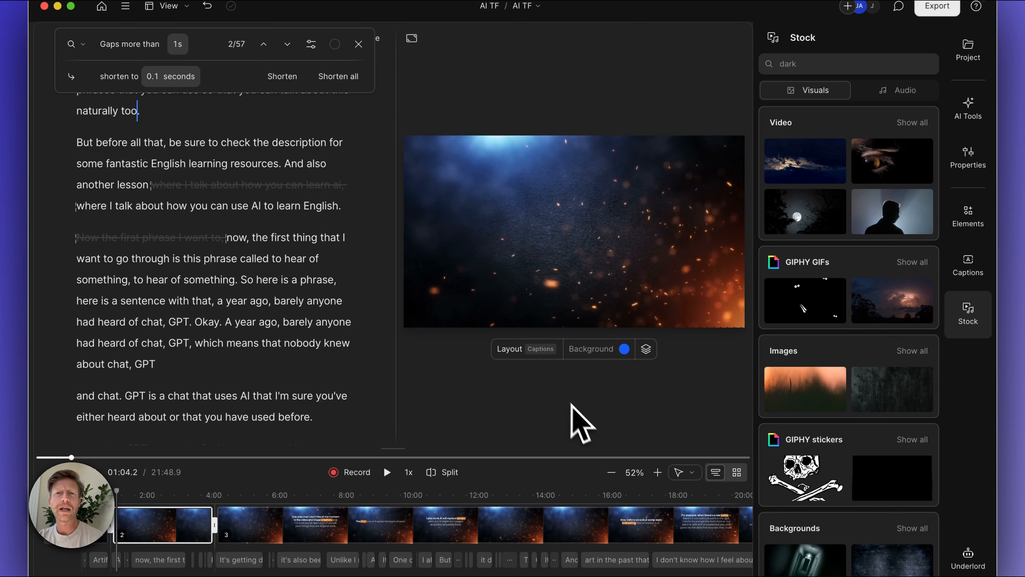